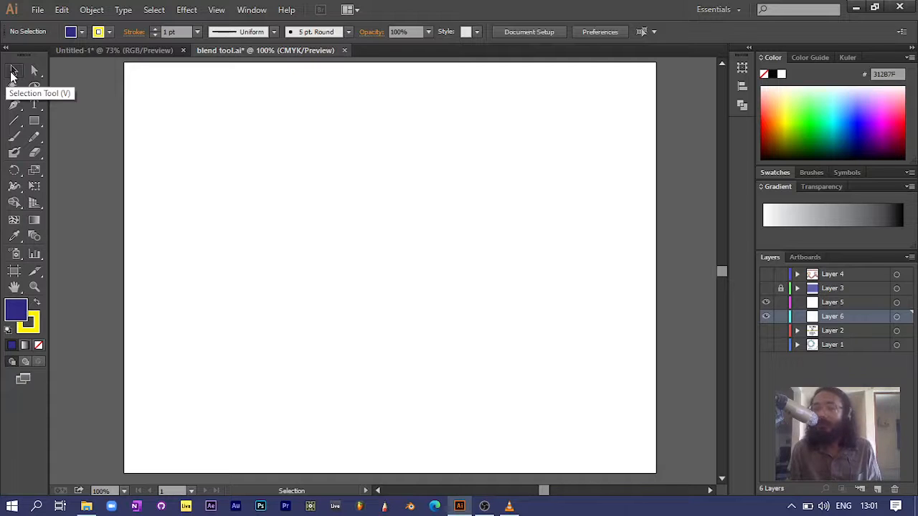
# - Paint a large, roughly circular yellow loop over the left half of the artboard with the Paintbrush tool
pyautogui.click(40, 124)
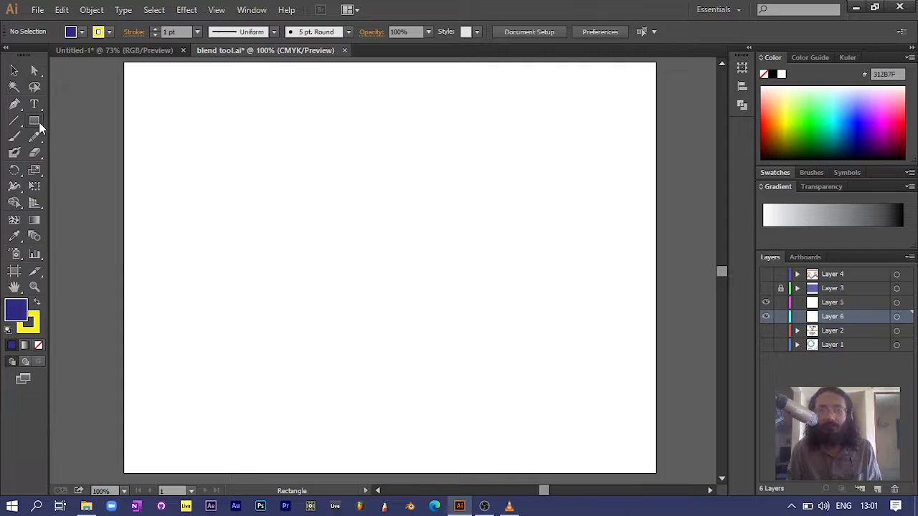
pyautogui.click(39, 122)
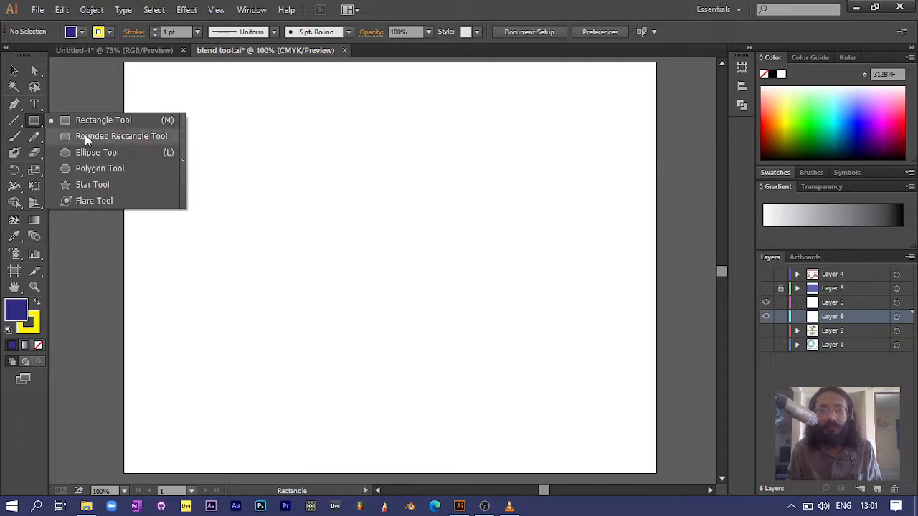
pyautogui.click(14, 138)
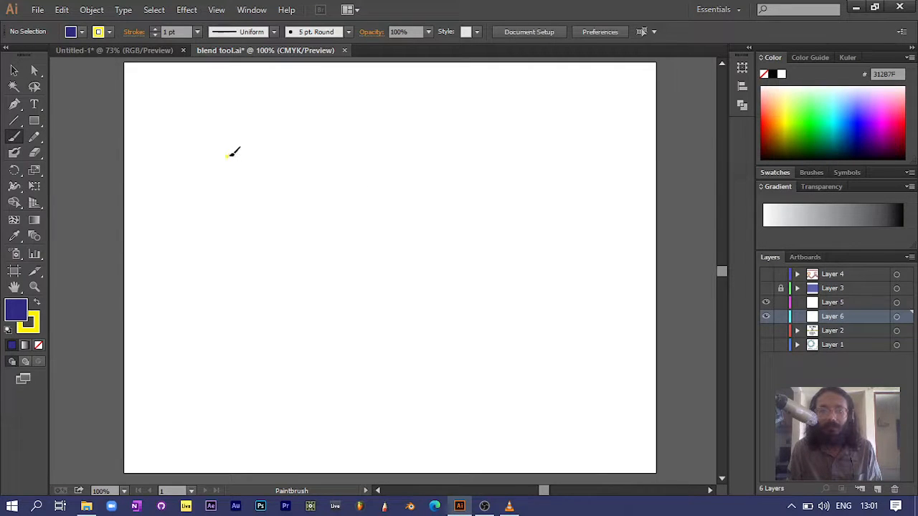
pyautogui.moveTo(226, 156)
pyautogui.mouseDown()
pyautogui.moveTo(360, 120)
pyautogui.moveTo(444, 275)
pyautogui.moveTo(363, 420)
pyautogui.moveTo(193, 335)
pyautogui.moveTo(185, 191)
pyautogui.moveTo(233, 159)
pyautogui.mouseUp()
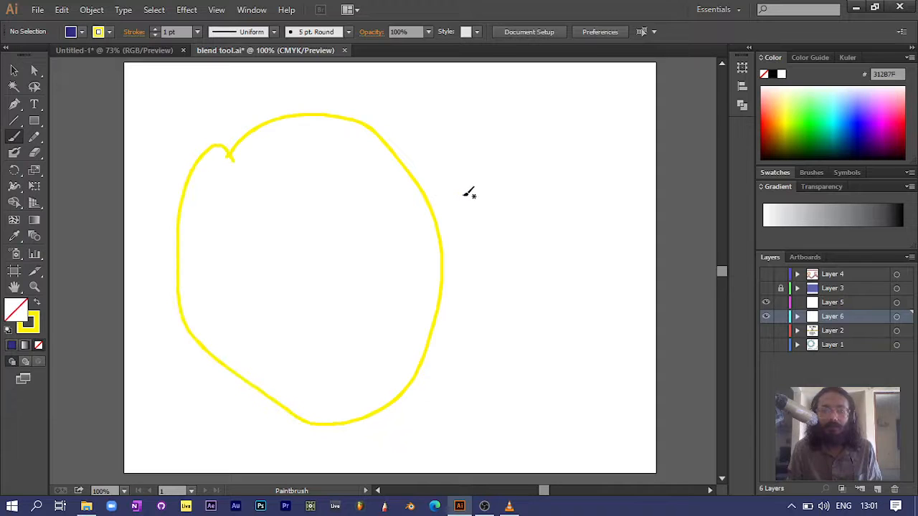
# - Select the yellow loop with the Selection tool, move it up about 28 pt as a whole, and deselect it
pyautogui.click(15, 70)
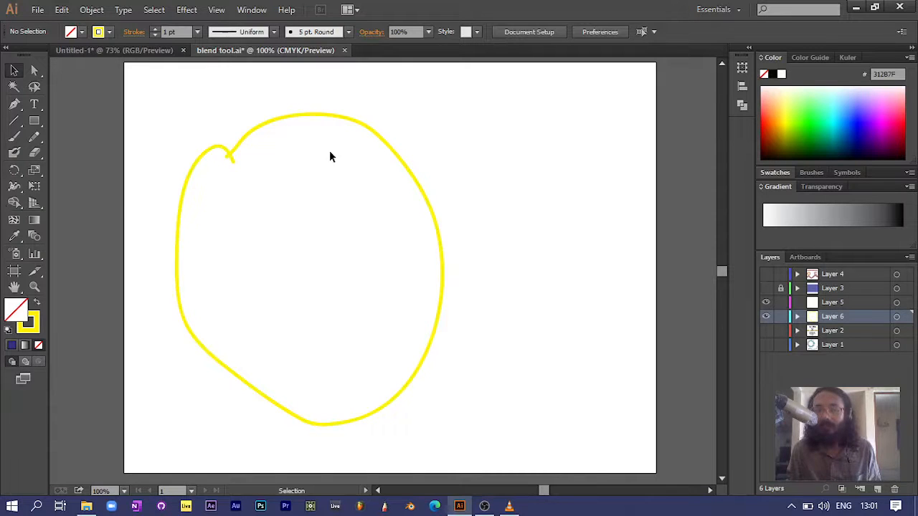
pyautogui.scroll(1, 297, 142)
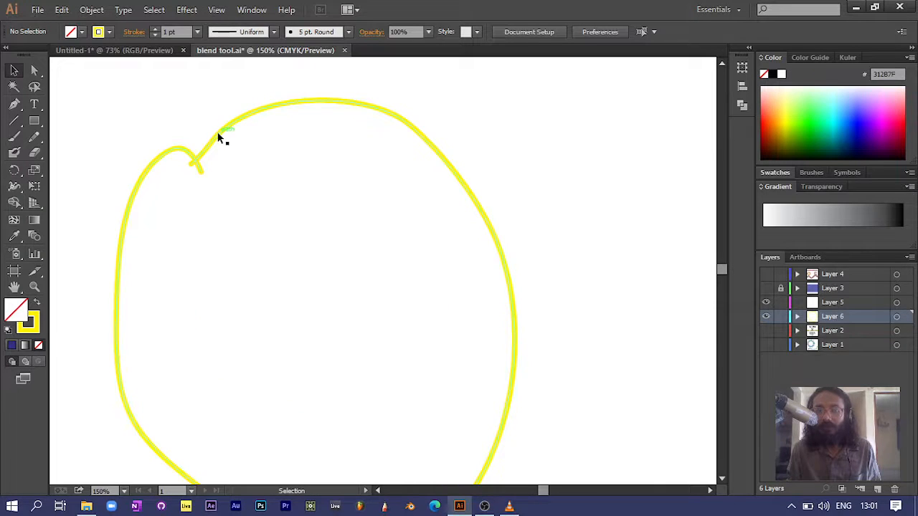
pyautogui.click(198, 165)
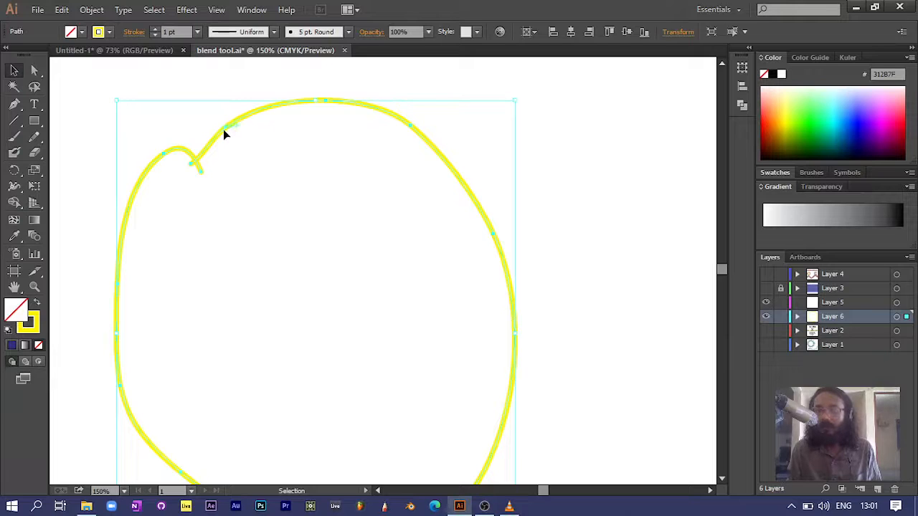
pyautogui.scroll(5, 224, 130)
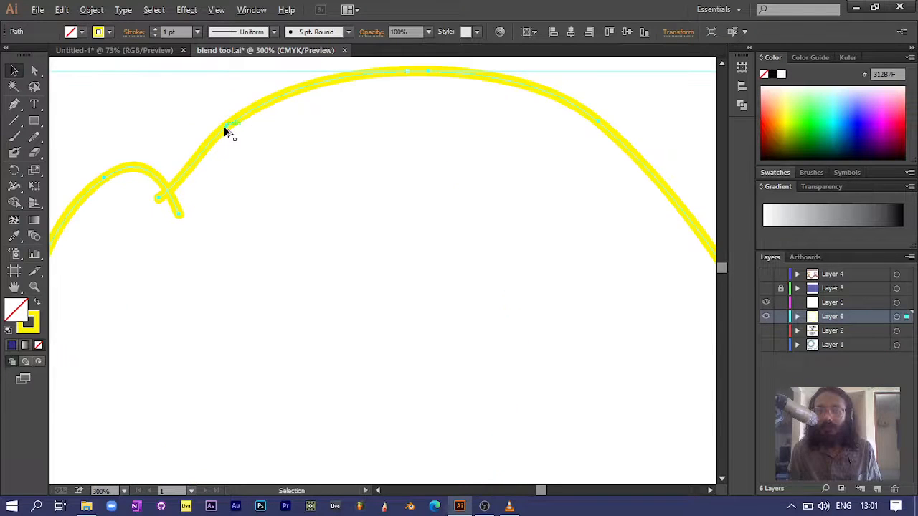
pyautogui.scroll(2, 224, 126)
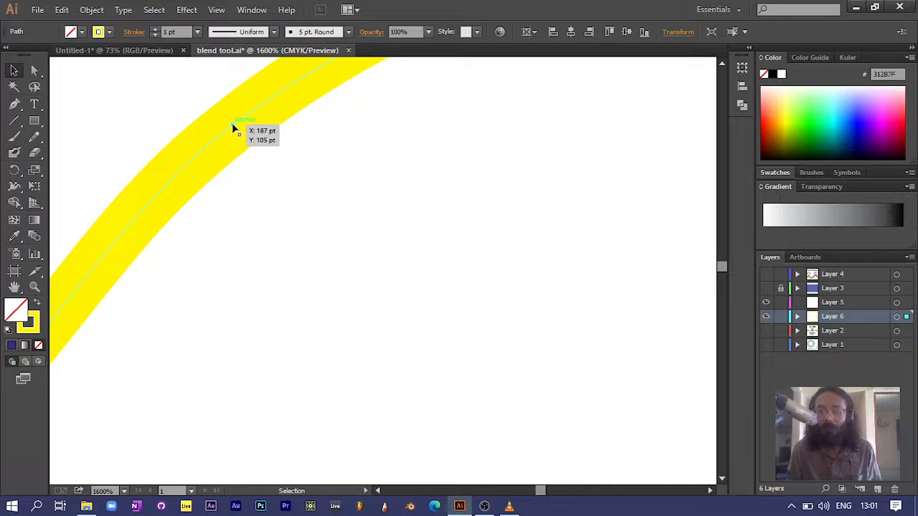
pyautogui.moveTo(231, 124); pyautogui.dragTo(215, 119)
pyautogui.scroll(-4, 215, 126)
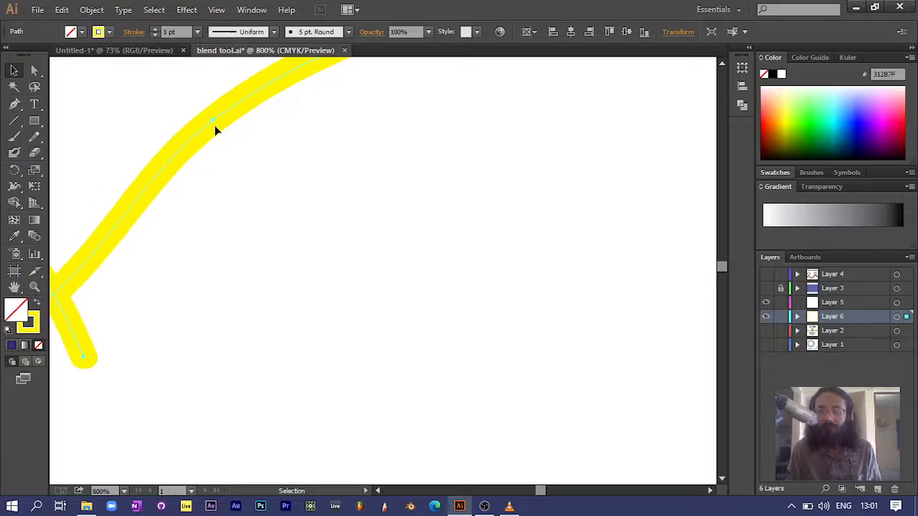
pyautogui.scroll(1, 216, 129)
pyautogui.scroll(-1, 217, 129)
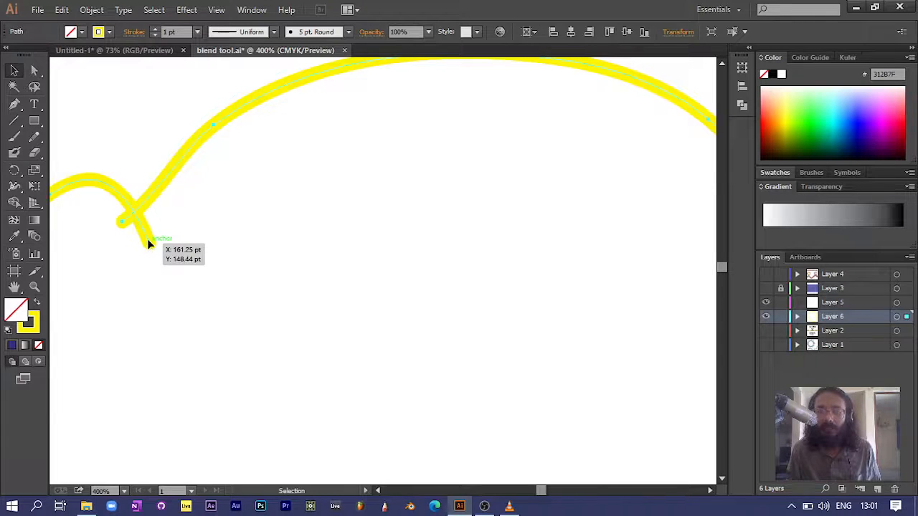
pyautogui.moveTo(148, 241); pyautogui.dragTo(145, 166)
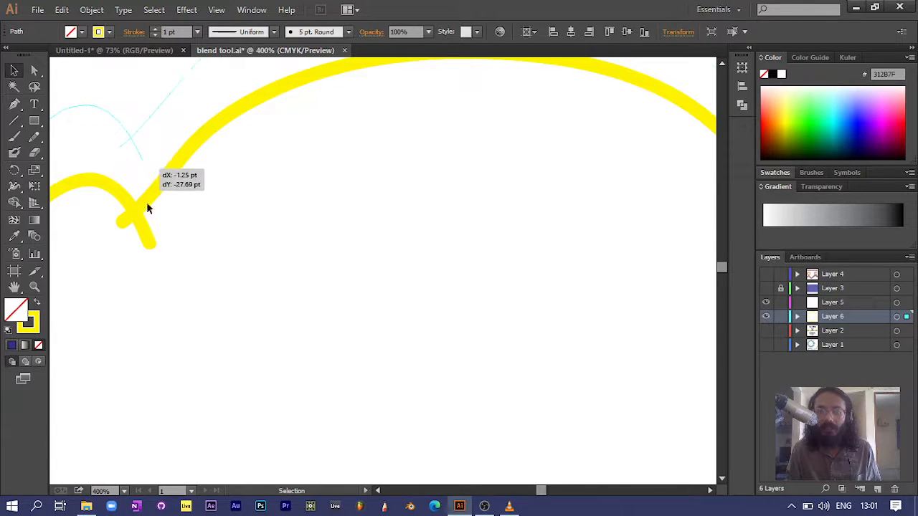
pyautogui.click(181, 231)
# - Paint a nearly straight, slightly falling yellow brush stroke beside the loop in the artboard's upper right area
pyautogui.scroll(-3, 119, 205)
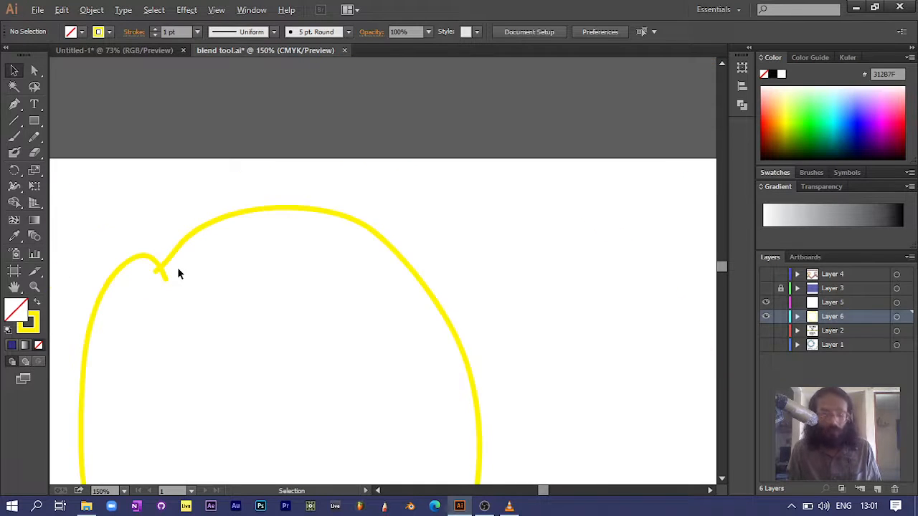
pyautogui.scroll(-4, 177, 267)
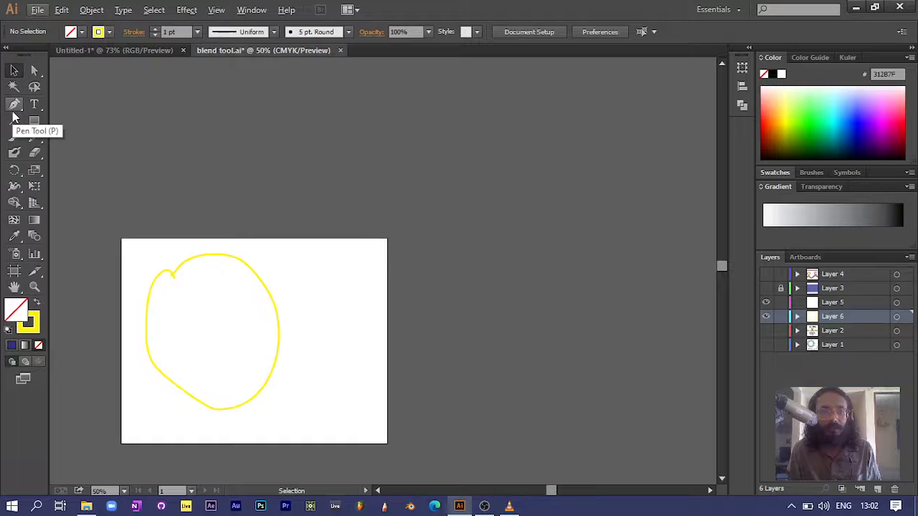
pyautogui.click(14, 137)
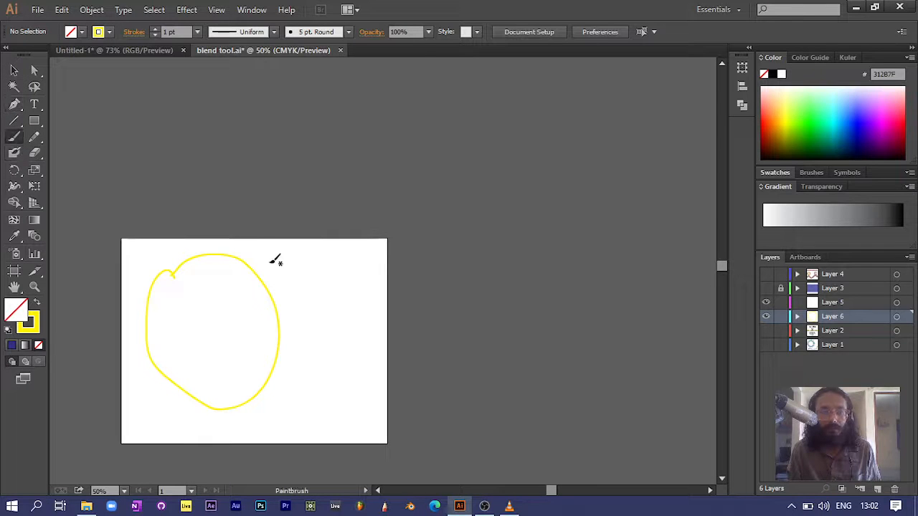
pyautogui.moveTo(271, 261); pyautogui.dragTo(376, 268)
# - Select the new brush stroke and move it down and to the left so that it crosses the loop's right side
pyautogui.scroll(4, 342, 311)
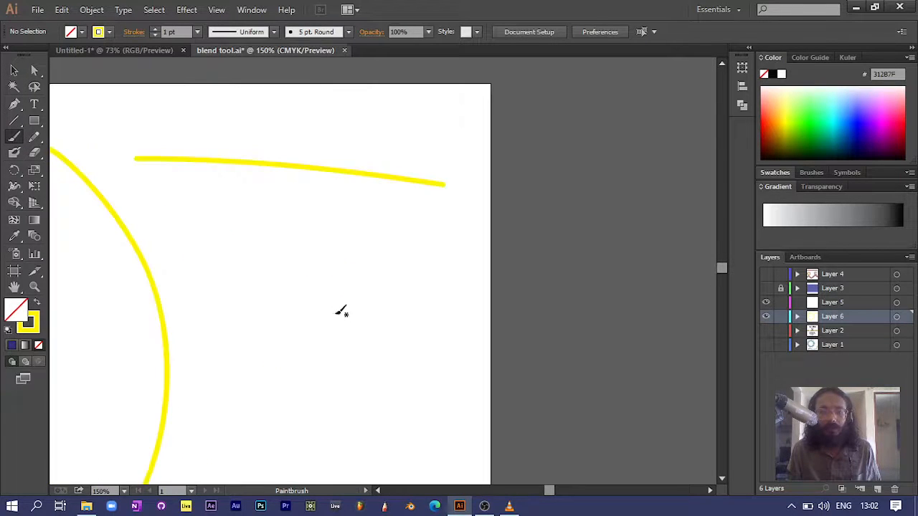
pyautogui.click(13, 69)
pyautogui.click(378, 175)
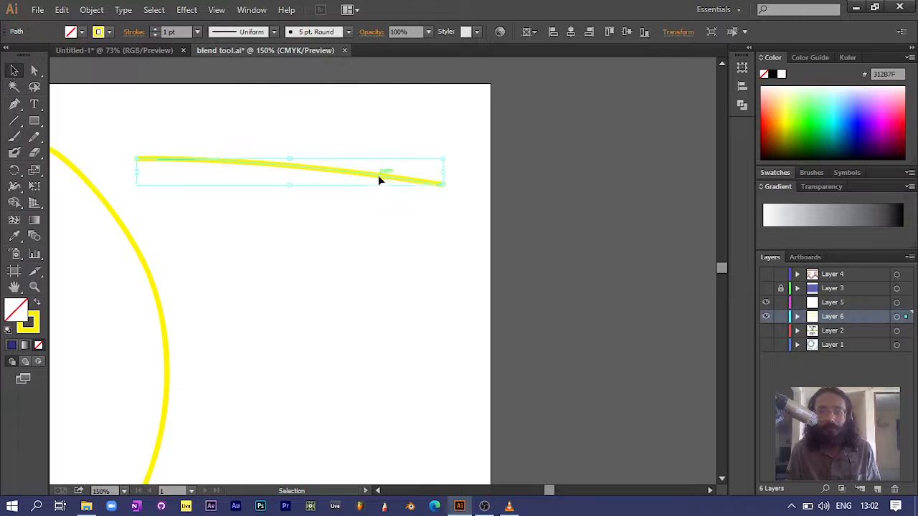
pyautogui.click(448, 189)
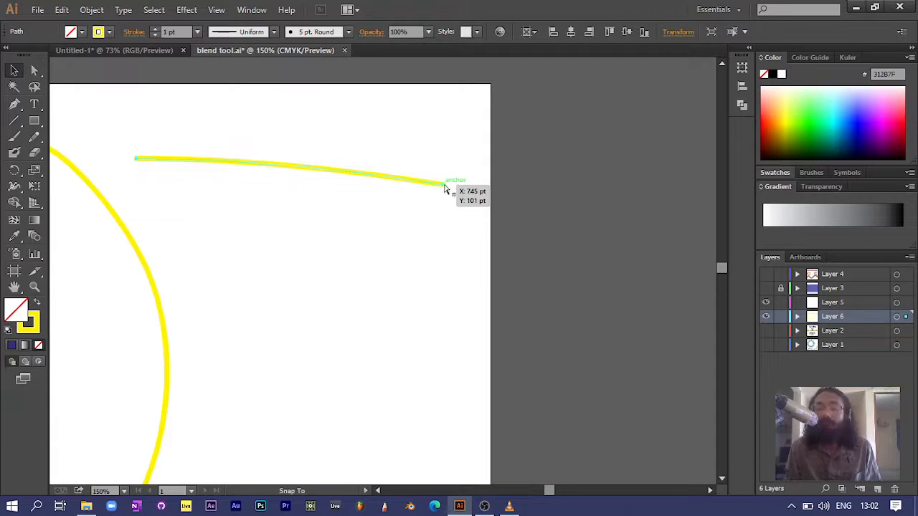
pyautogui.click(446, 188)
pyautogui.moveTo(441, 184); pyautogui.dragTo(360, 294)
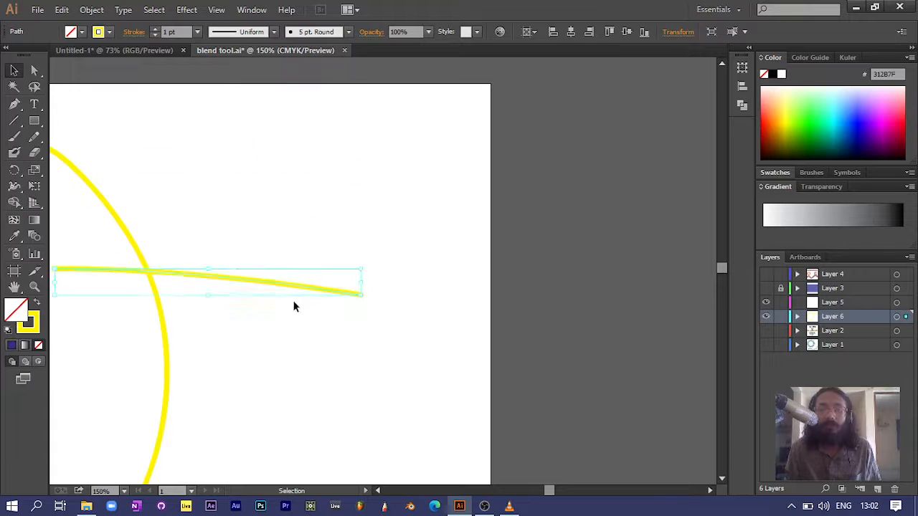
# - Stretch the selected brush stroke wider to the right and taller upward using its bounding box
pyautogui.scroll(-2, 270, 287)
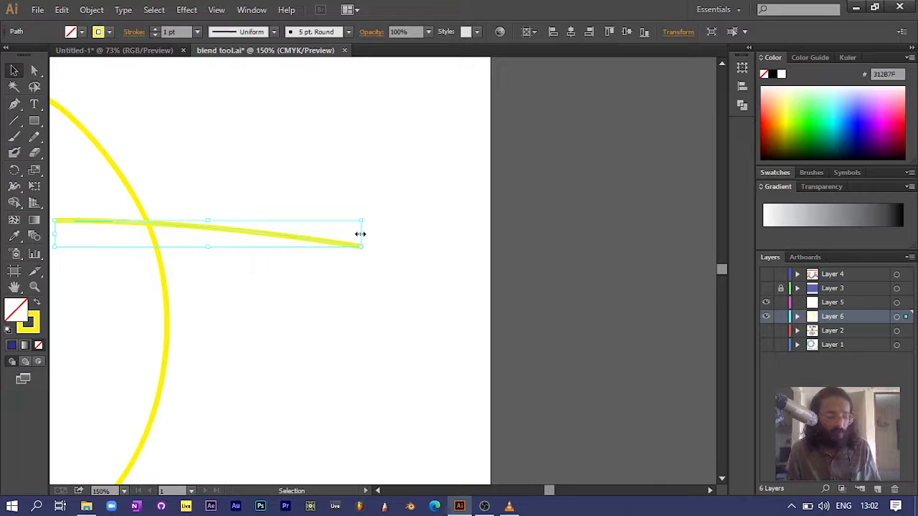
pyautogui.moveTo(360, 233); pyautogui.dragTo(455, 234)
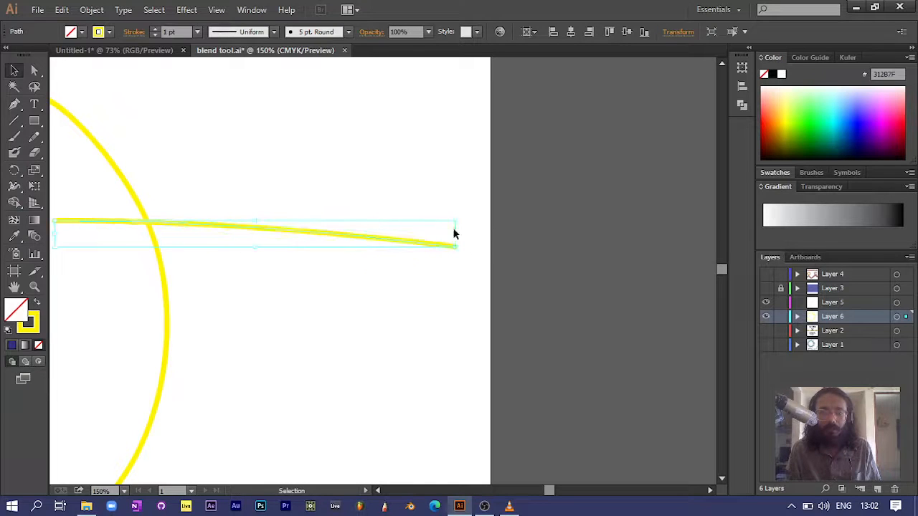
pyautogui.moveTo(254, 222); pyautogui.dragTo(258, 158)
# - Scale the curved brush stroke down slightly in proportion around its centre
pyautogui.scroll(-1, 250, 226)
pyautogui.scroll(-1, 251, 227)
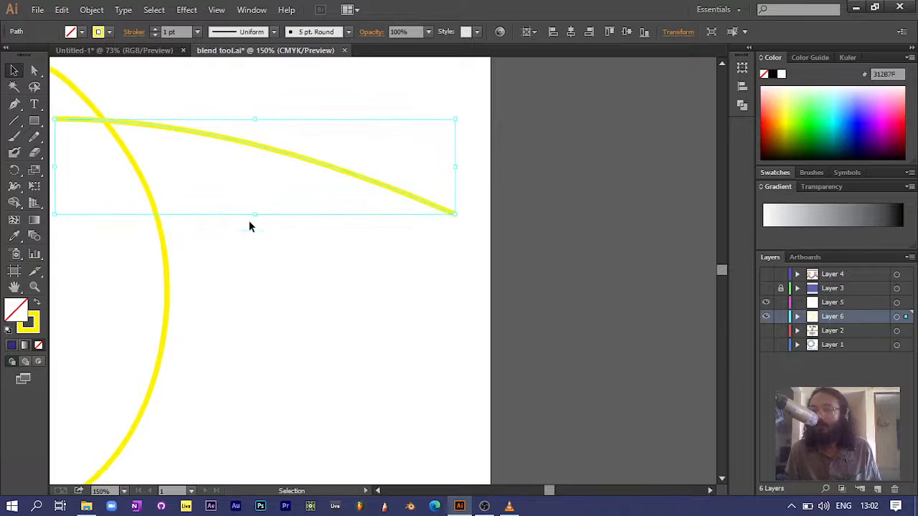
pyautogui.scroll(-1, 250, 227)
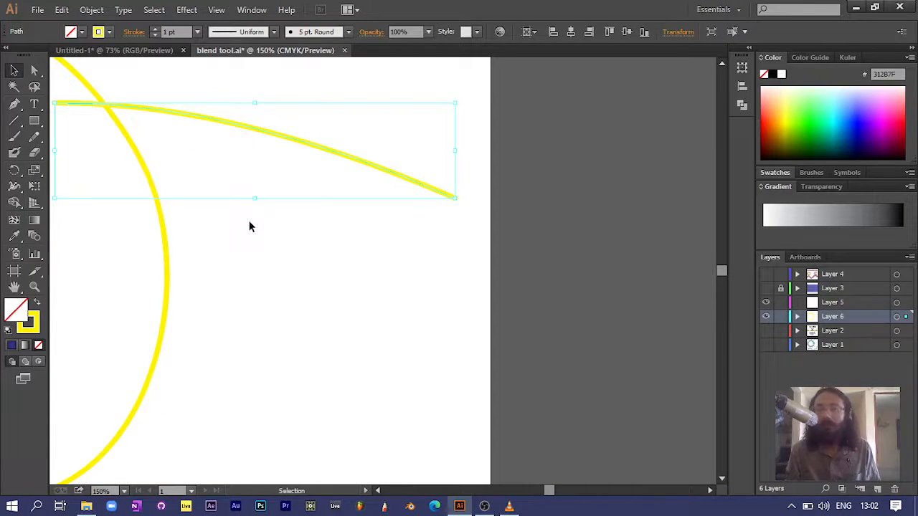
pyautogui.scroll(1, 249, 227)
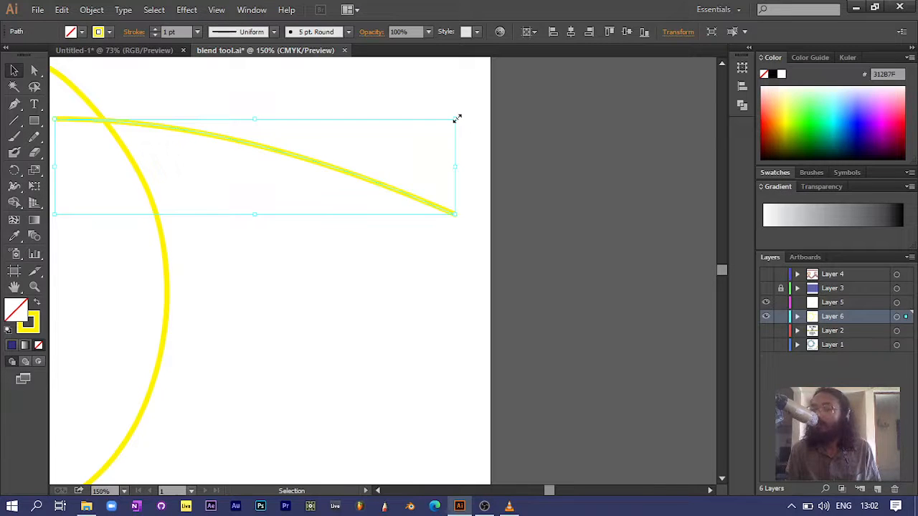
pyautogui.moveTo(457, 119); pyautogui.dragTo(440, 125)
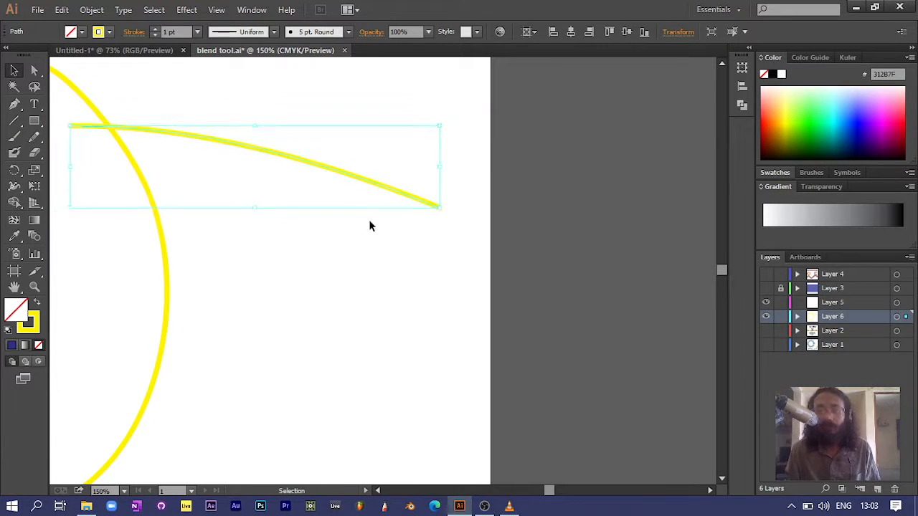
# - Create a 100 pt by 100 pt square with the Rectangle tool in the empty area below the curved stroke
pyautogui.scroll(-1, 380, 229)
pyautogui.scroll(-1, 401, 242)
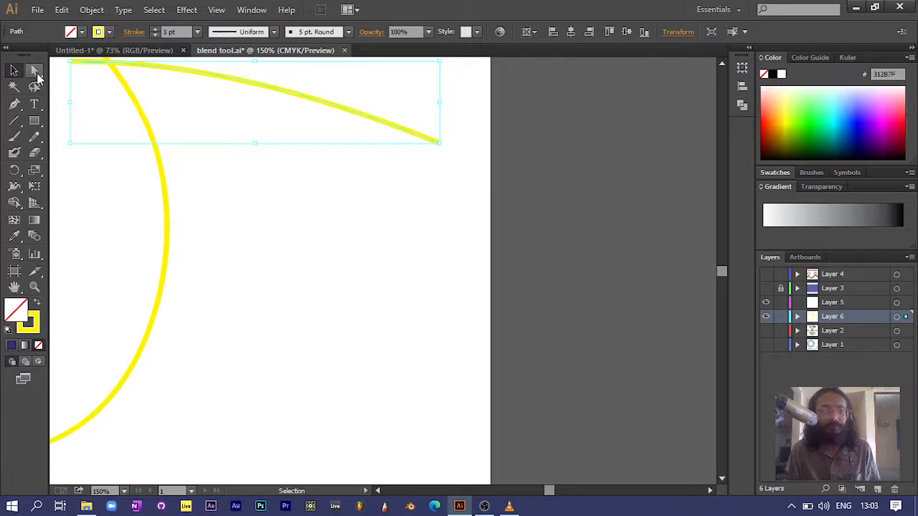
pyautogui.click(37, 125)
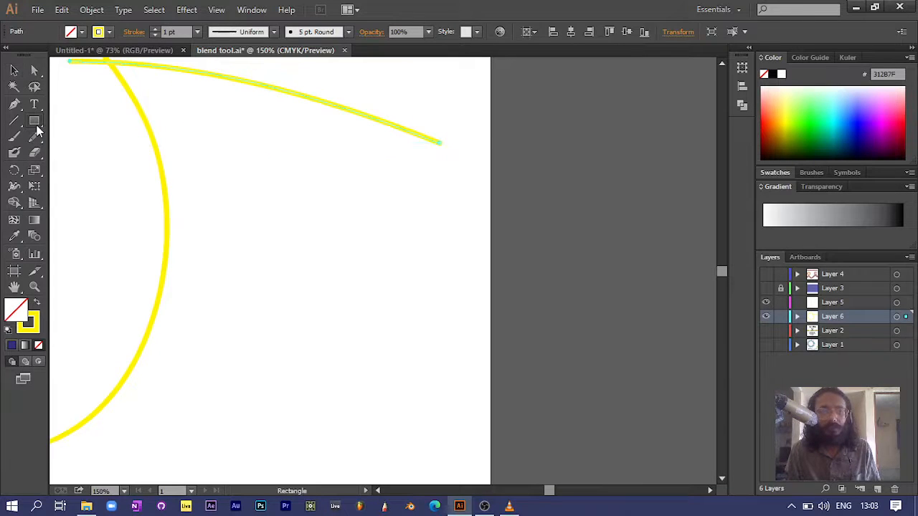
pyautogui.click(38, 127)
pyautogui.click(273, 278)
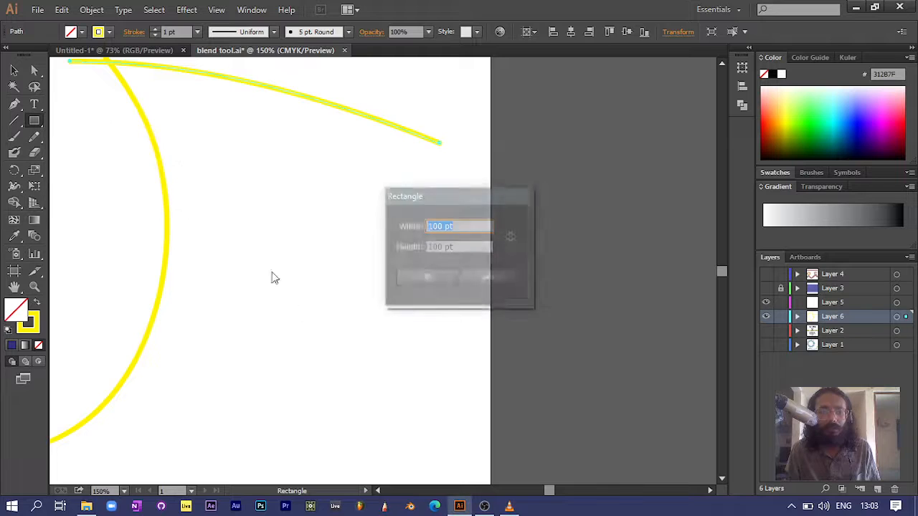
pyautogui.click(441, 282)
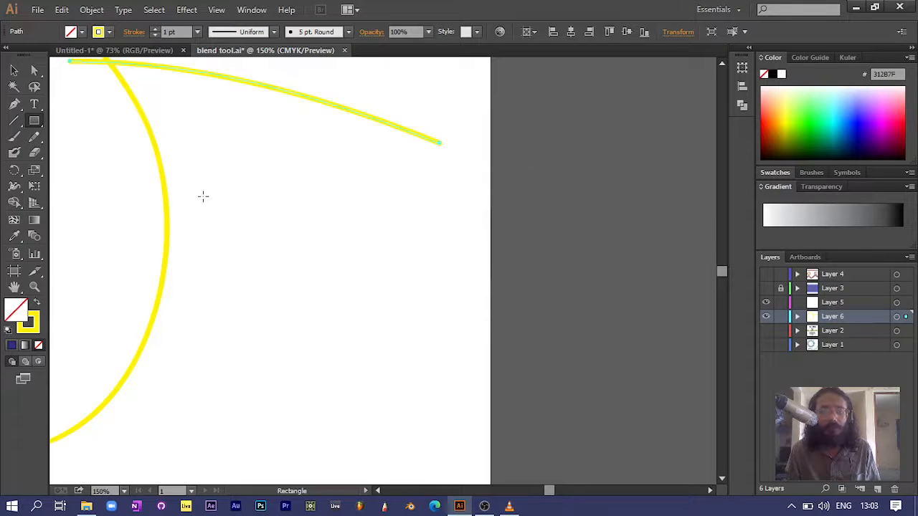
# - Draw a larger rectangle between the loop and the square, with a light blue fill (1FEFFF) and a red stroke (DF2B00)
pyautogui.moveTo(193, 174); pyautogui.dragTo(348, 310)
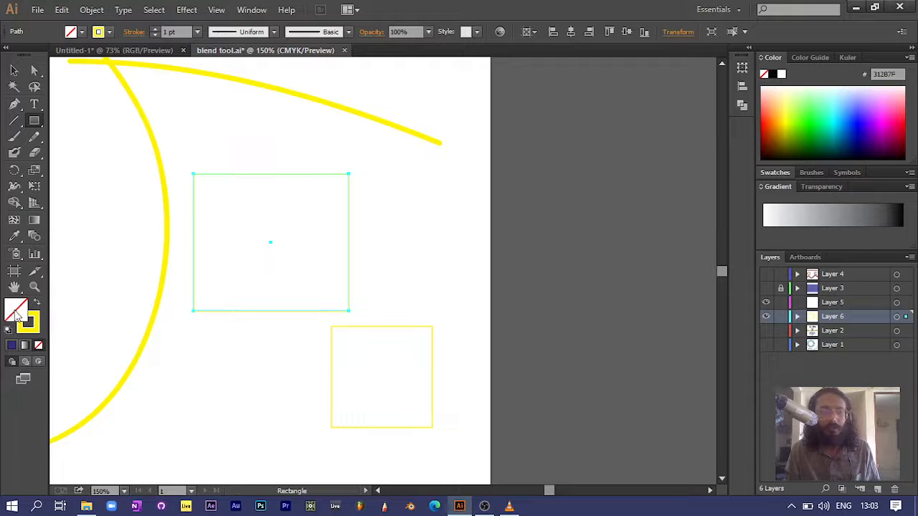
pyautogui.click(838, 111)
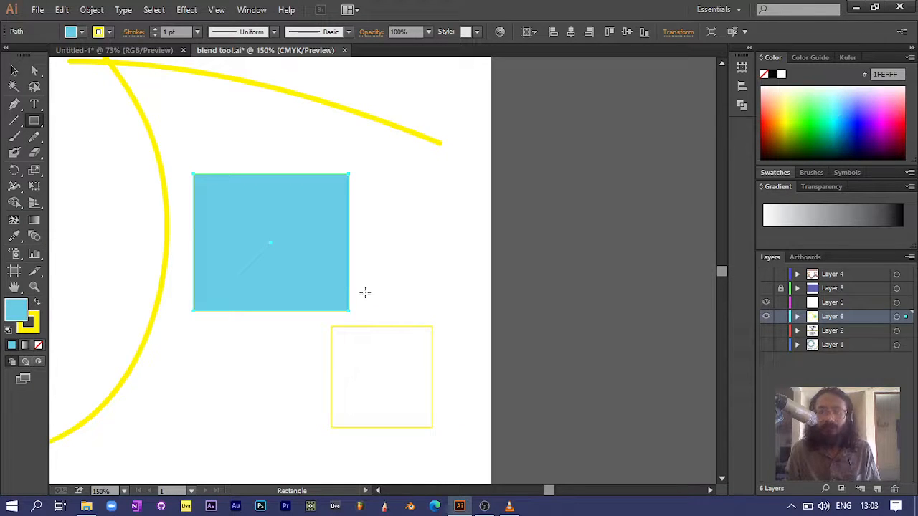
pyautogui.click(34, 331)
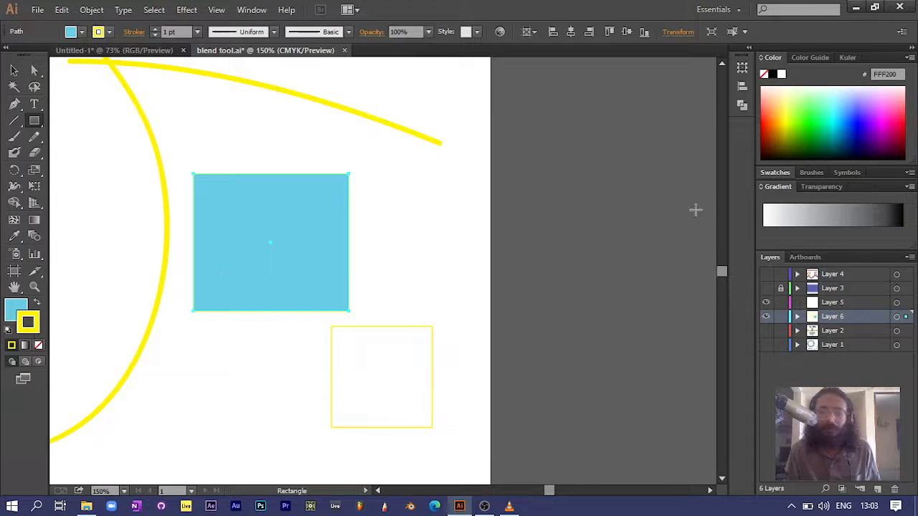
pyautogui.click(770, 122)
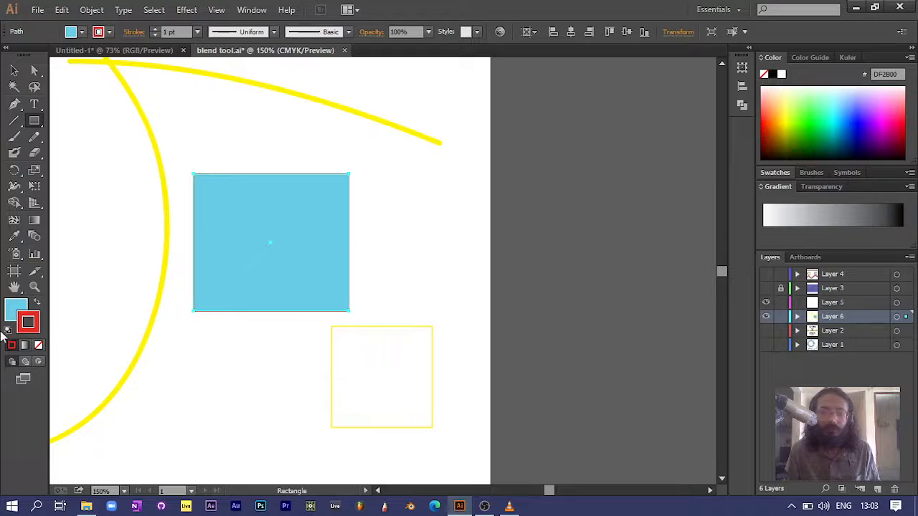
# - Set the stroke weight of the light blue rectangle's red outline to 14 pt
pyautogui.click(197, 32)
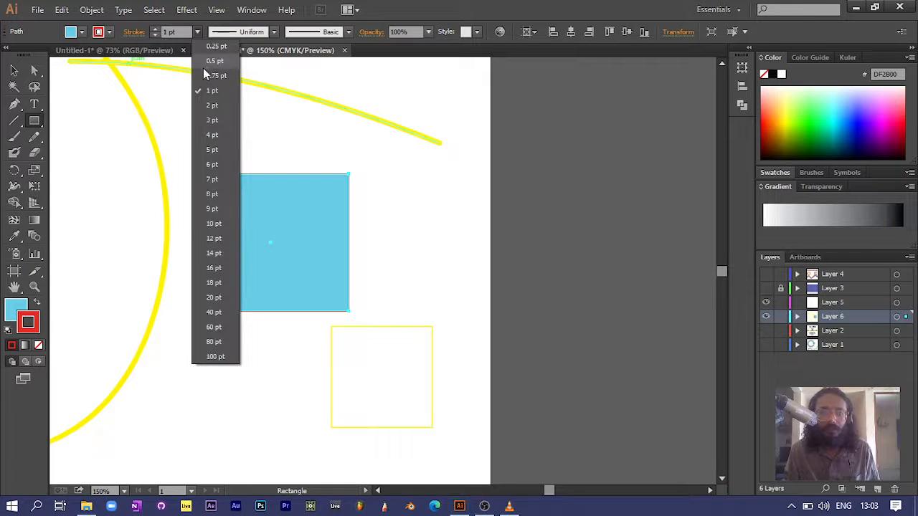
pyautogui.click(212, 141)
pyautogui.click(197, 31)
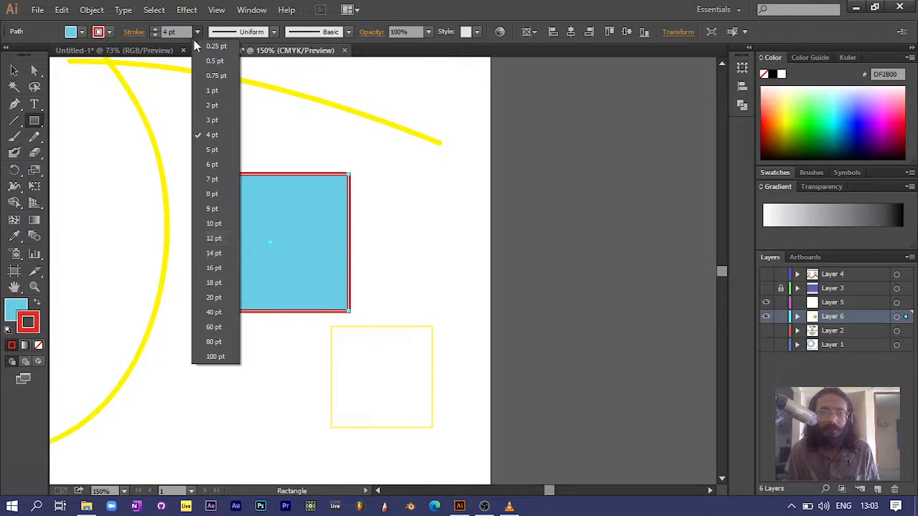
pyautogui.click(212, 248)
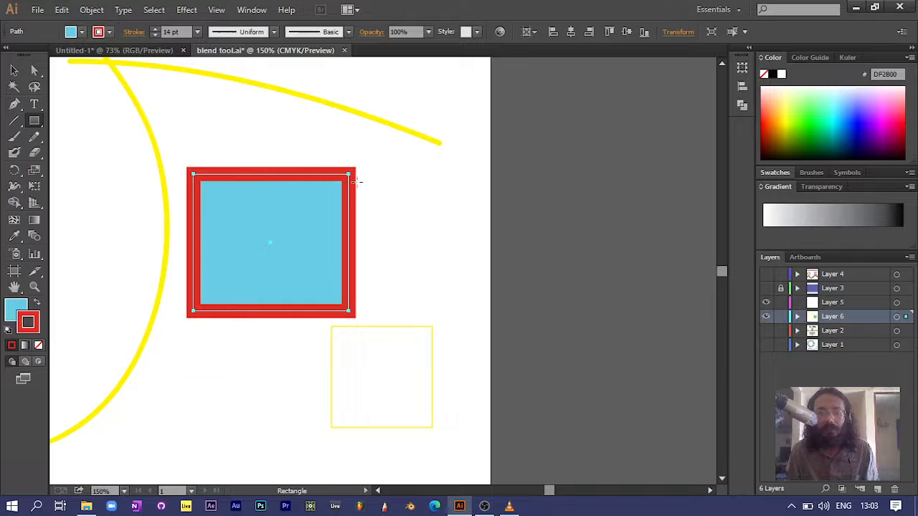
# - Select the small yellow-outlined square, give it a dark purple fill (84005F), and make its stroke colour active
pyautogui.click(14, 72)
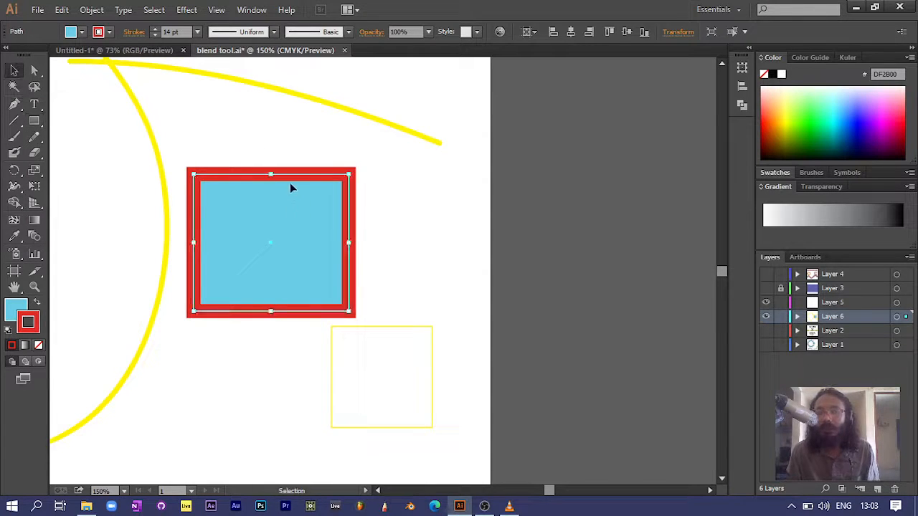
pyautogui.click(389, 328)
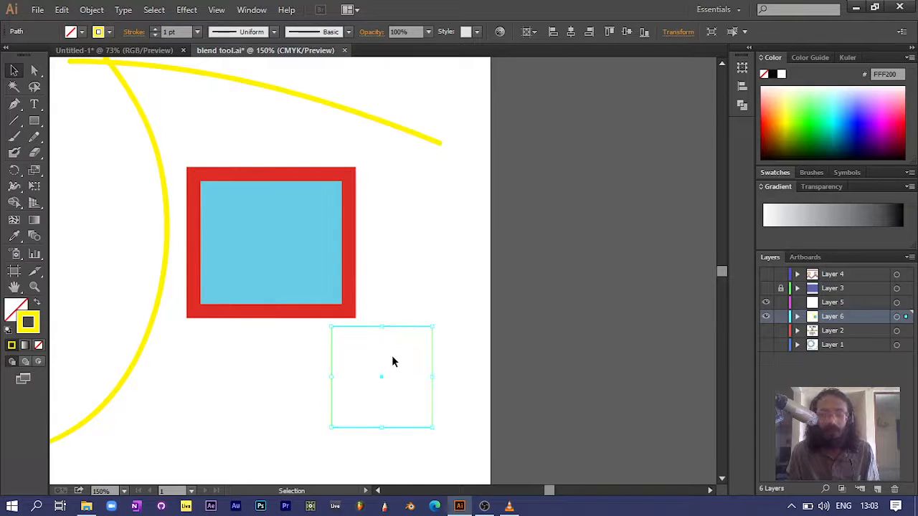
pyautogui.click(14, 308)
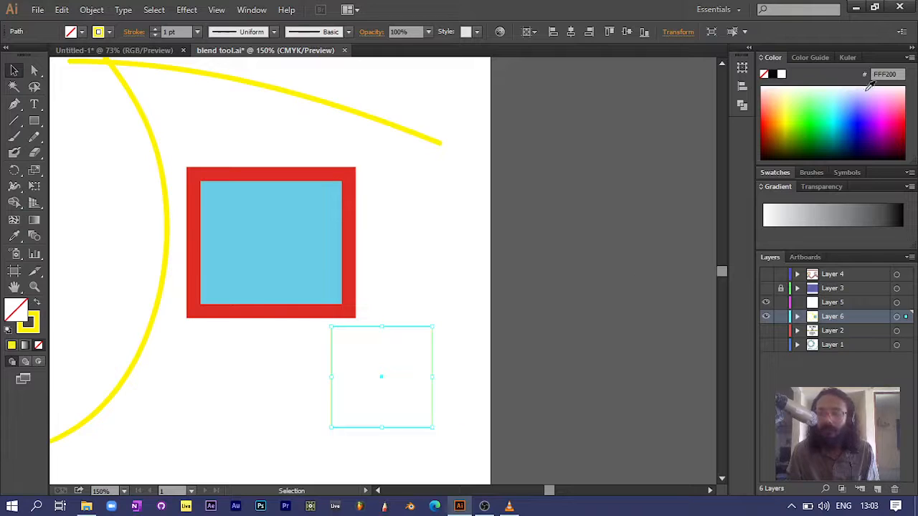
pyautogui.click(891, 130)
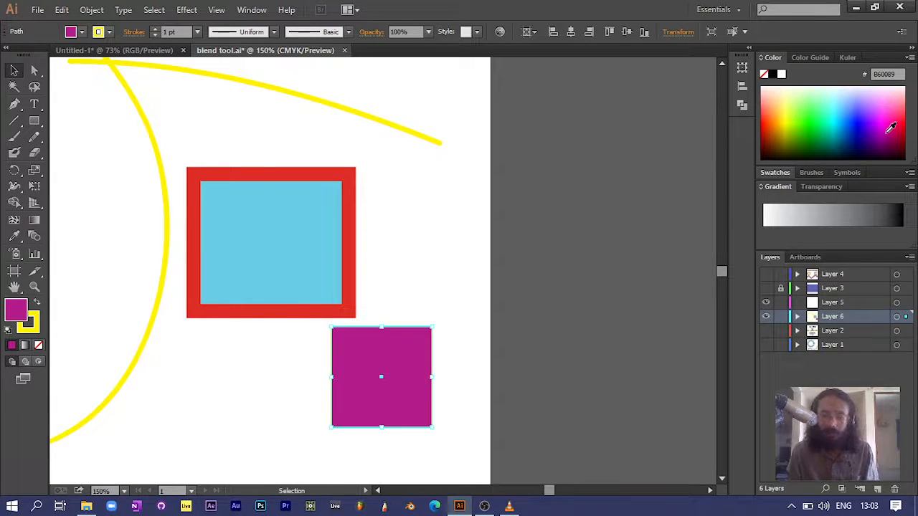
pyautogui.click(893, 136)
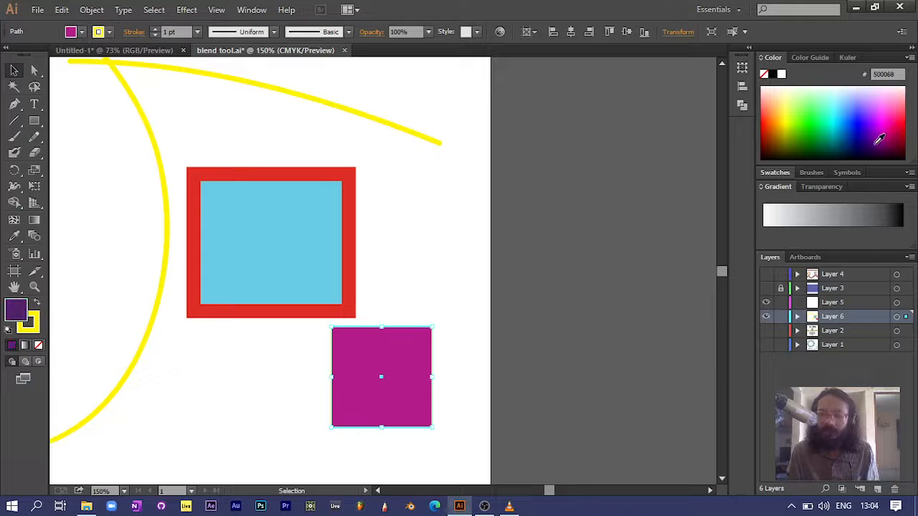
pyautogui.click(895, 133)
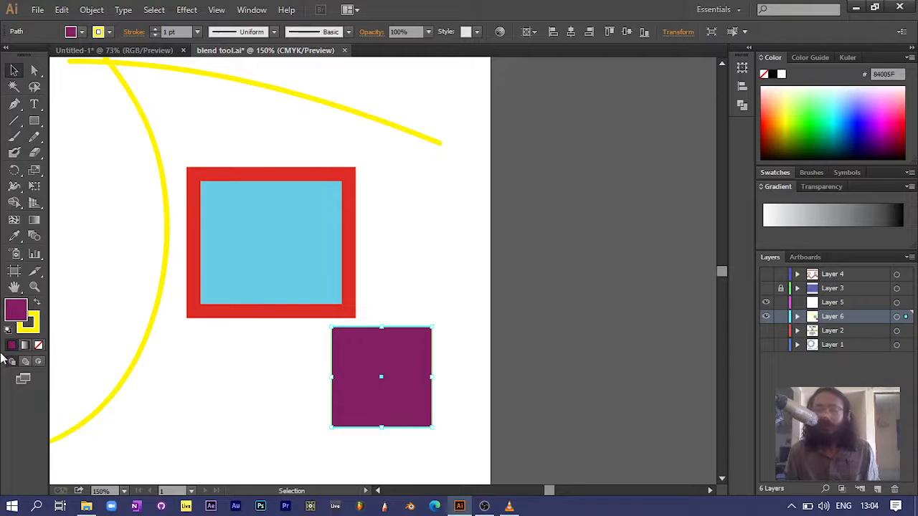
pyautogui.click(38, 330)
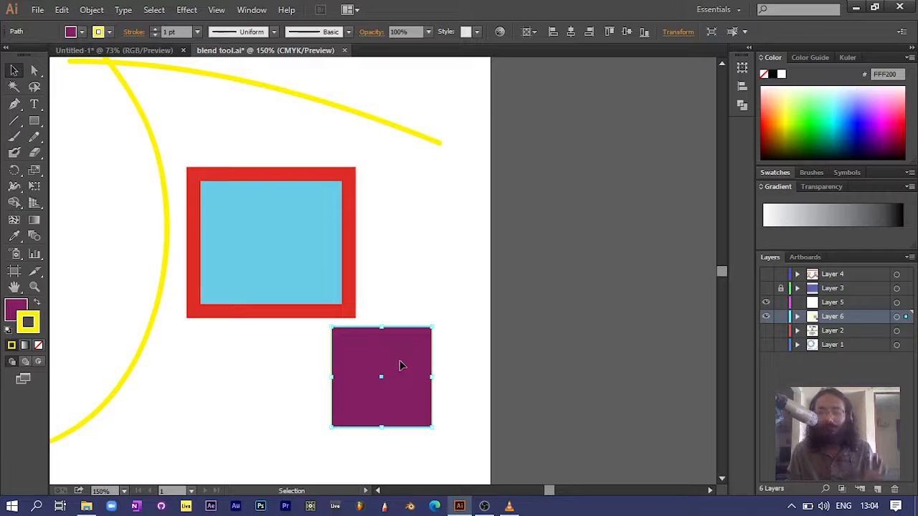
# - Move the purple square below the blue rectangle onto the yellow curve and place a duplicate beside it at the same height
pyautogui.moveTo(400, 365); pyautogui.dragTo(212, 375)
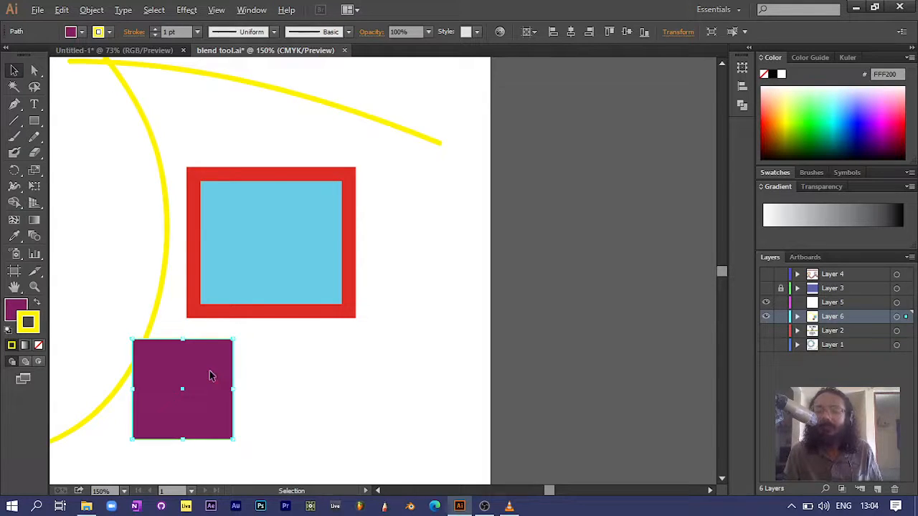
pyautogui.moveTo(210, 375); pyautogui.dragTo(351, 377)
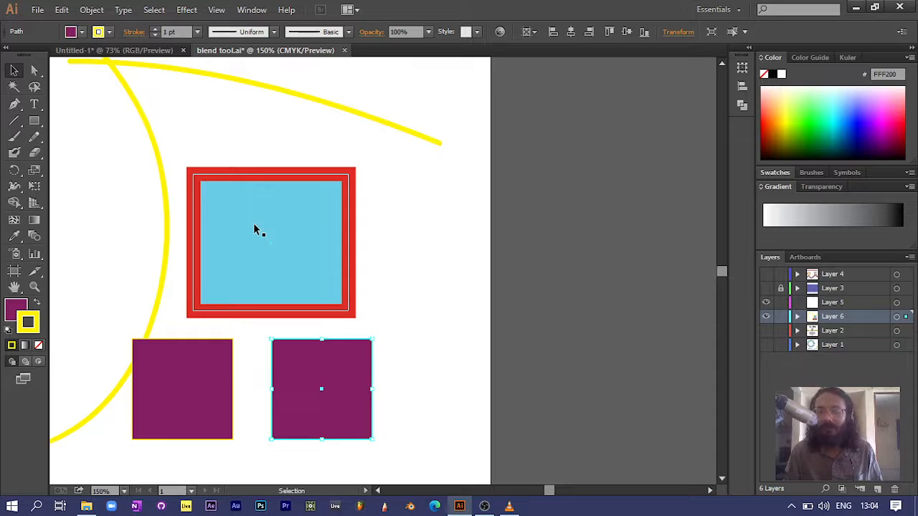
# - Duplicate the blue rectangle with the red stroke up and to the left so it overlaps the original's corner, and deselect it
pyautogui.scroll(1, 255, 226)
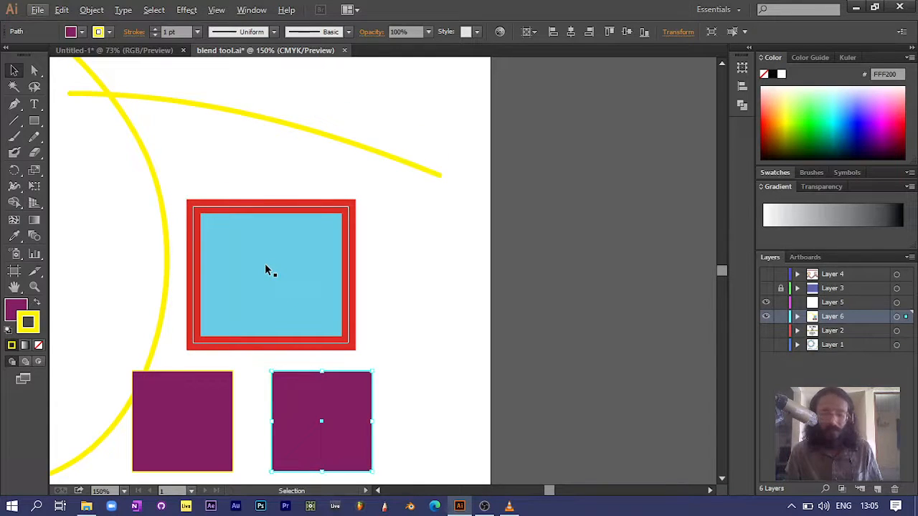
pyautogui.moveTo(266, 265); pyautogui.dragTo(132, 157)
pyautogui.scroll(2, 289, 178)
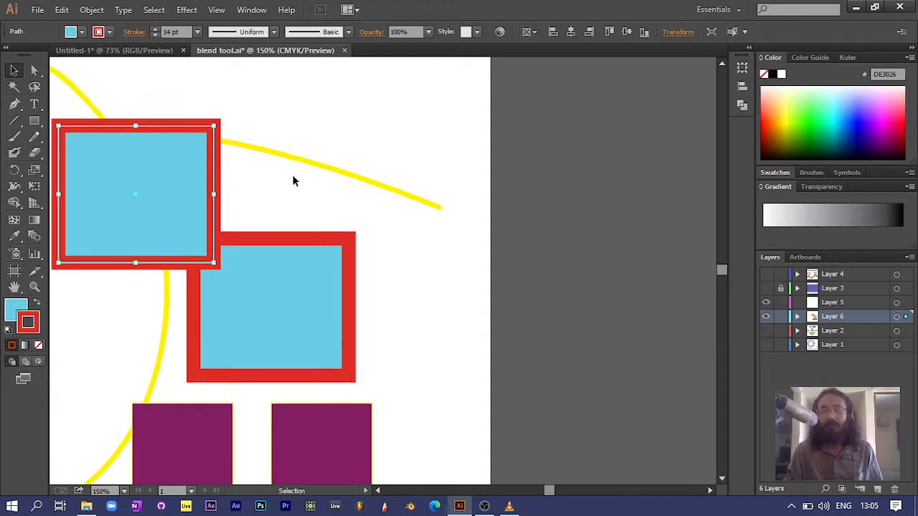
pyautogui.click(291, 180)
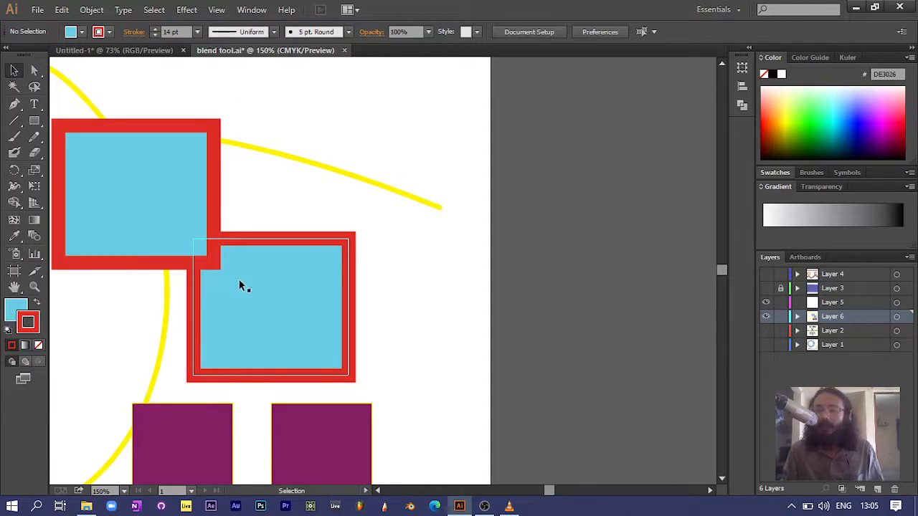
# - Shift the front blue rectangle further over the original and tuck the right purple square behind the original's lower right corner
pyautogui.moveTo(160, 216); pyautogui.dragTo(207, 288)
pyautogui.moveTo(357, 462); pyautogui.dragTo(372, 370)
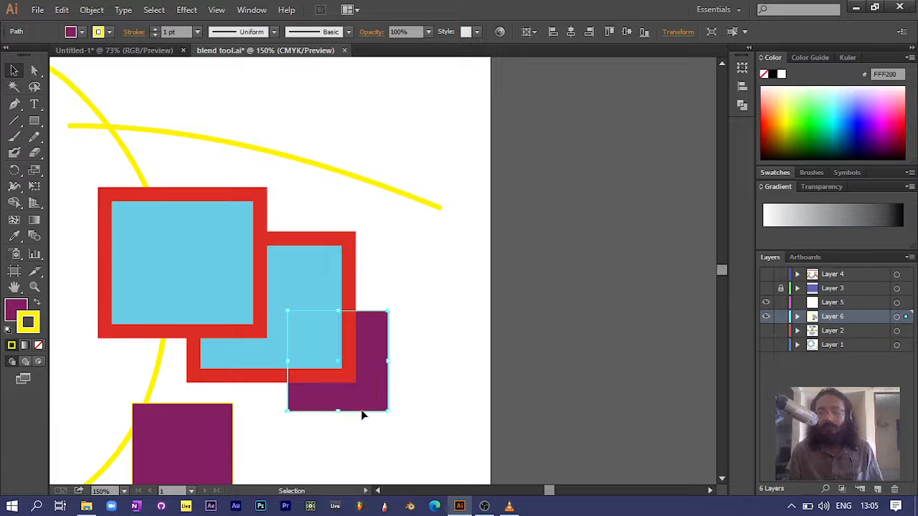
pyautogui.click(333, 458)
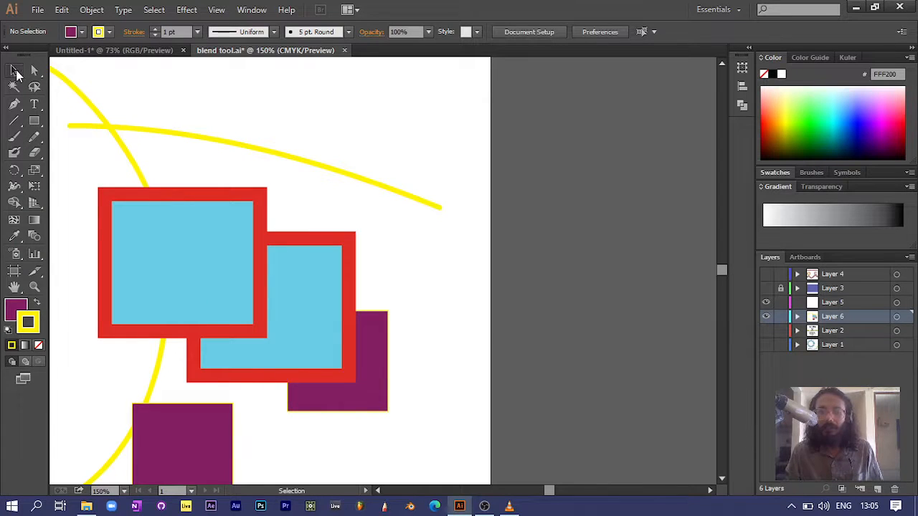
# - Move the other purple square to the empty area left of the blue rectangles, clear of their outlines
pyautogui.moveTo(210, 448); pyautogui.dragTo(122, 288)
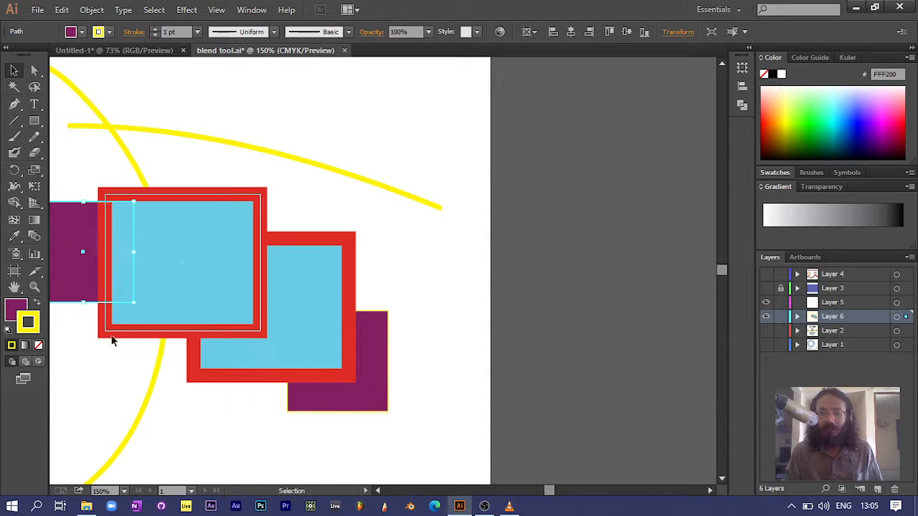
pyautogui.moveTo(166, 418); pyautogui.dragTo(444, 408)
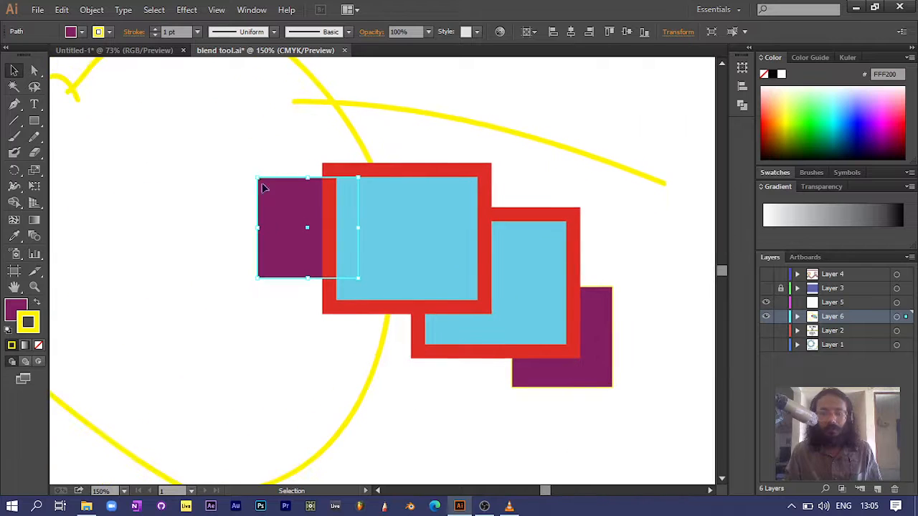
pyautogui.moveTo(288, 212); pyautogui.dragTo(189, 195)
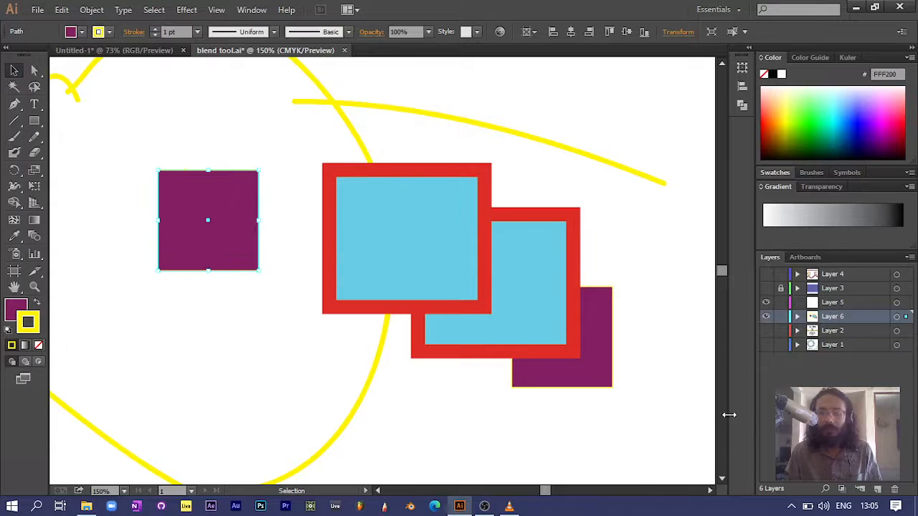
# - Reposition the remaining purple square so it sits partly behind the lower edge of the rear blue rectangle
pyautogui.moveTo(579, 373); pyautogui.dragTo(312, 426)
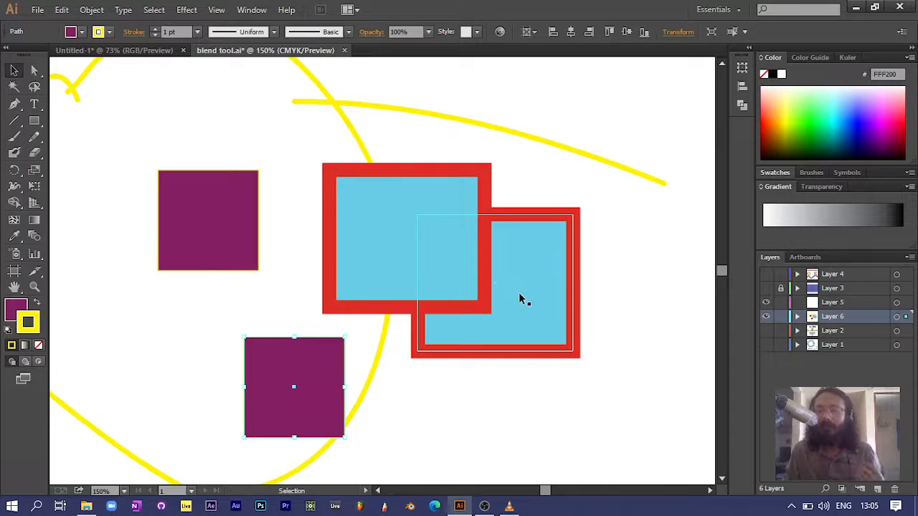
pyautogui.moveTo(275, 387); pyautogui.dragTo(447, 329)
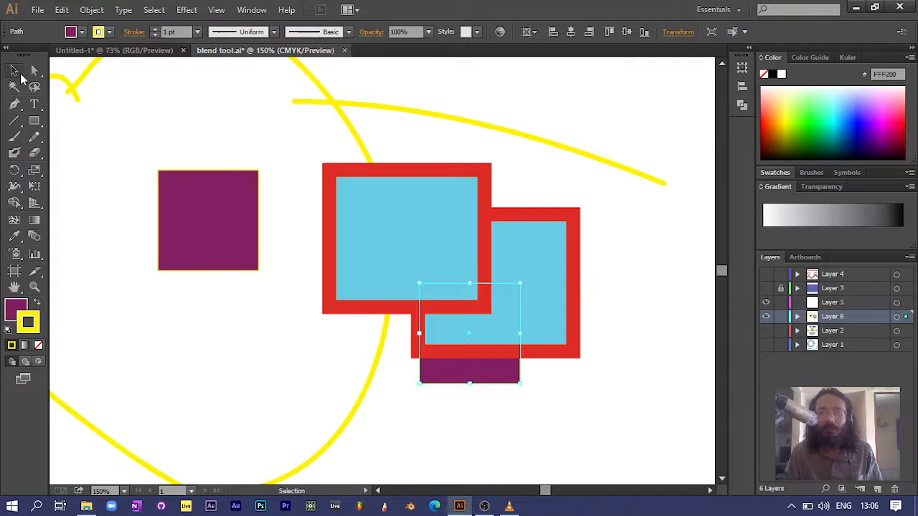
pyautogui.rightClick(470, 376)
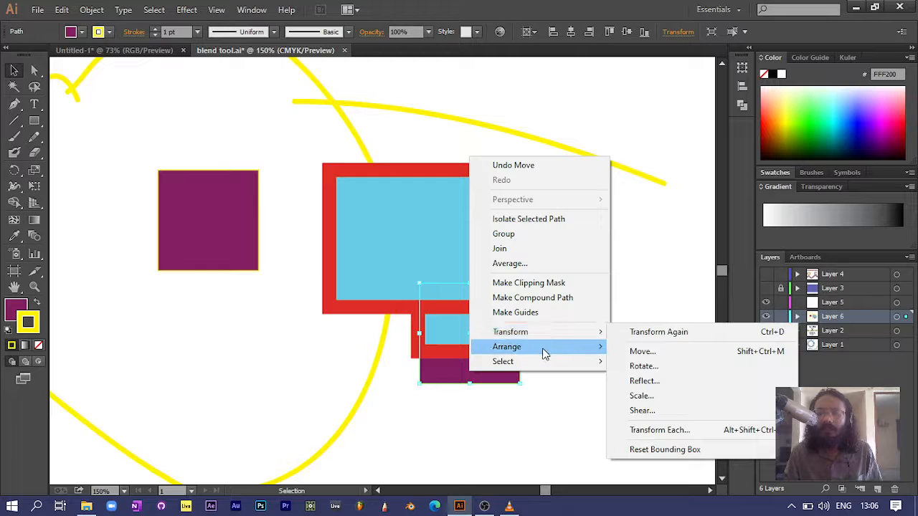
pyautogui.moveTo(543, 354)
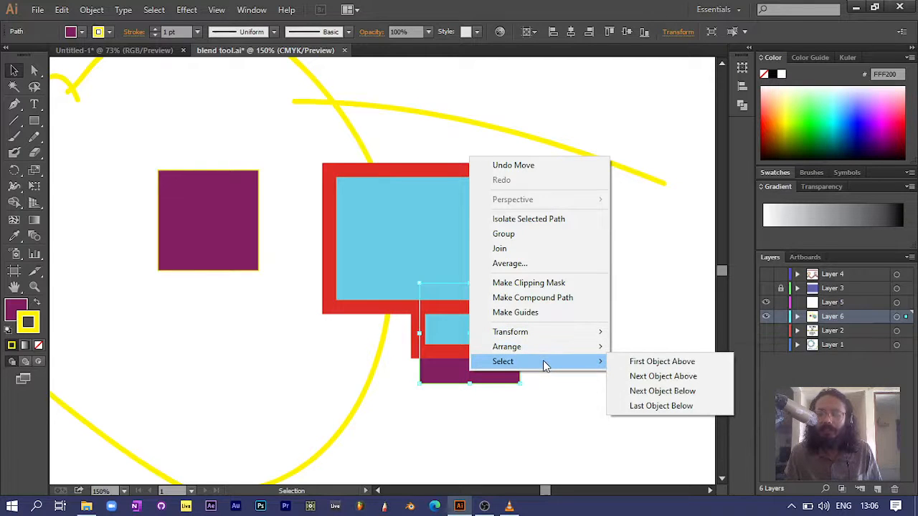
pyautogui.click(489, 450)
# - Select the overlapping rectangles and loop stroke, try Last Object Below, and move the selection left onto the other purple square
pyautogui.moveTo(596, 422); pyautogui.dragTo(338, 197)
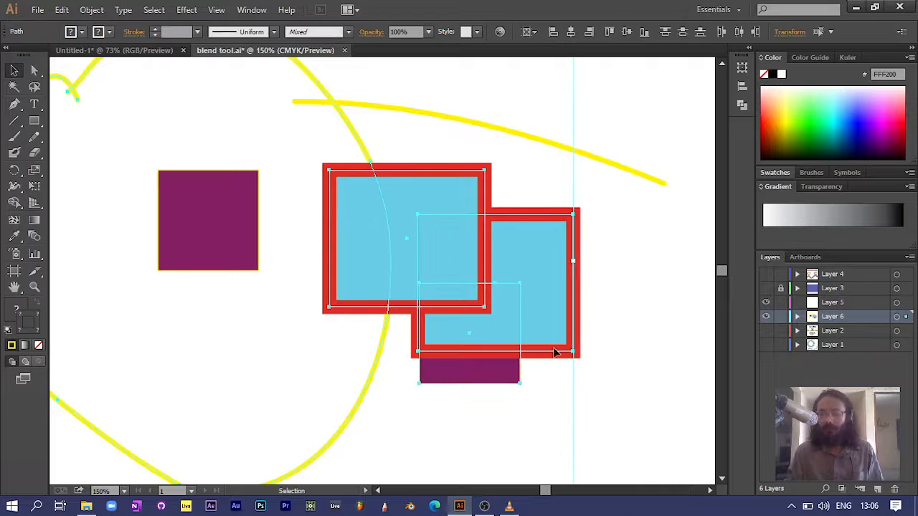
pyautogui.rightClick(487, 374)
pyautogui.moveTo(504, 367)
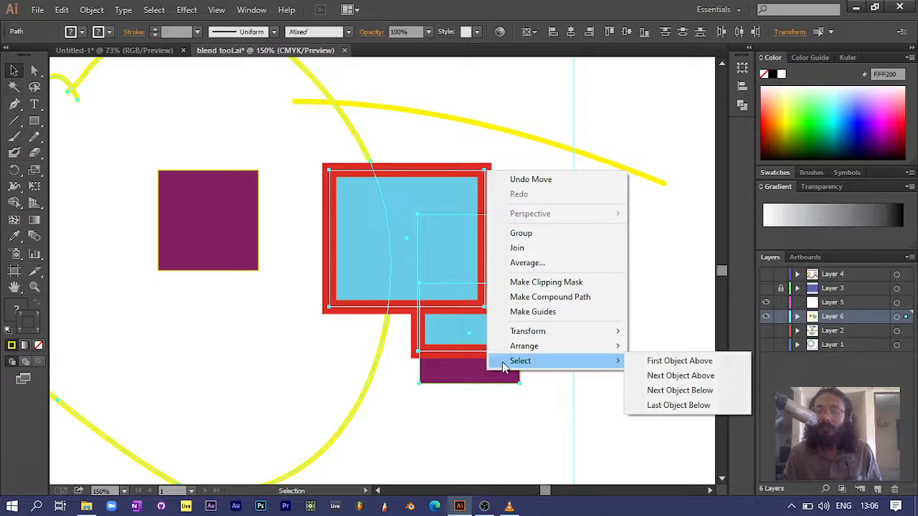
pyautogui.click(691, 410)
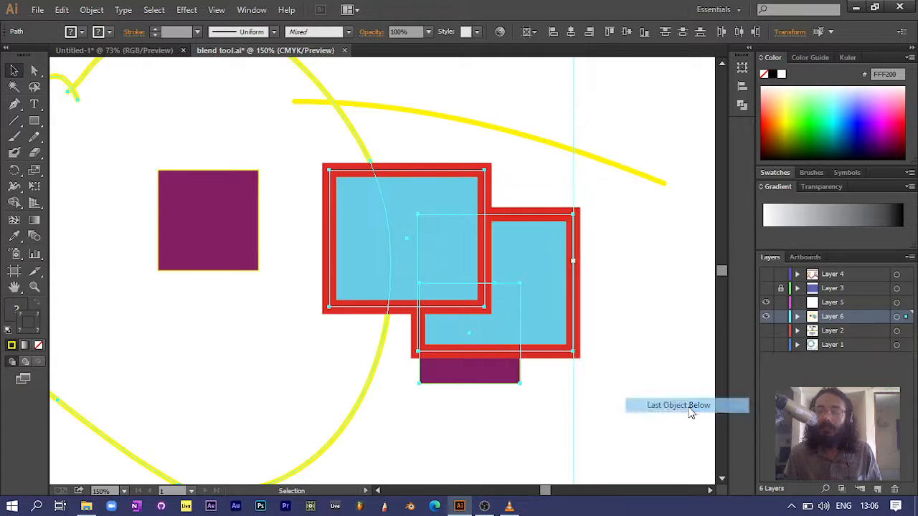
pyautogui.moveTo(481, 387); pyautogui.dragTo(362, 391)
pyautogui.click(421, 424)
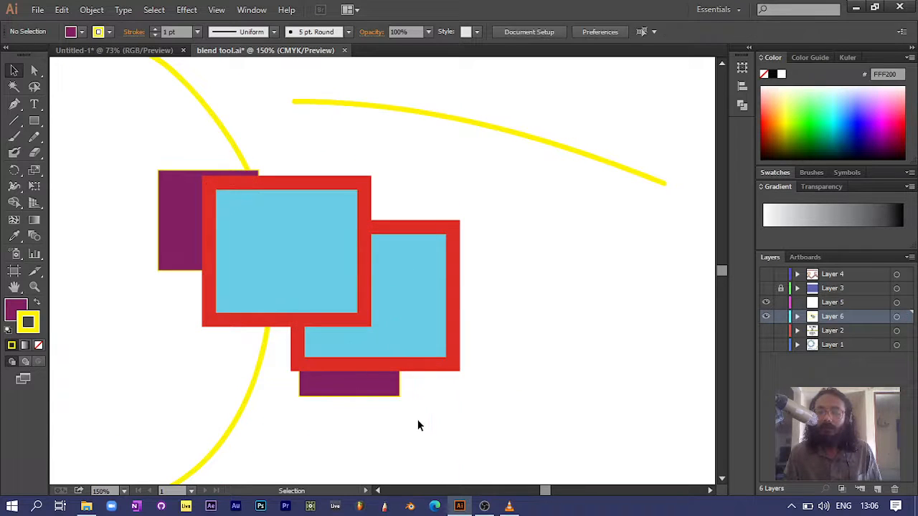
# - Bring the lower purple square forward one level, in front of the rear blue rectangle
pyautogui.click(327, 389)
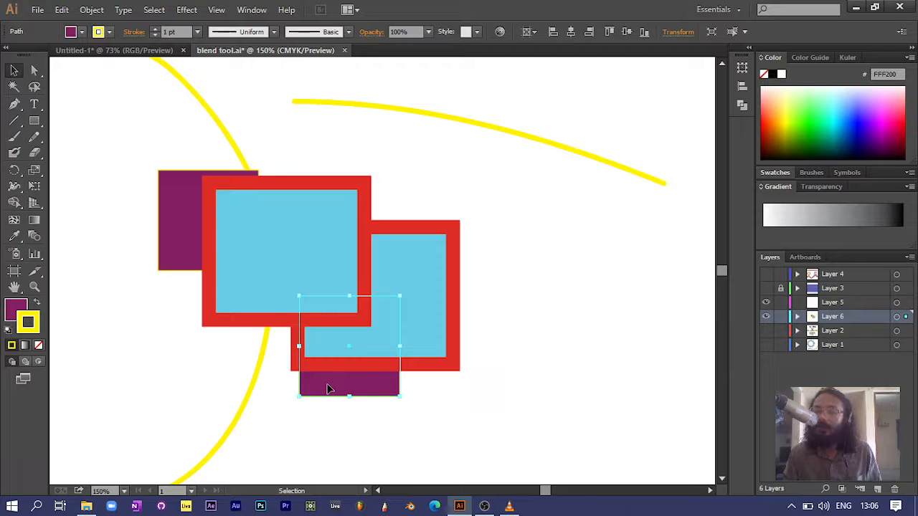
pyautogui.rightClick(328, 390)
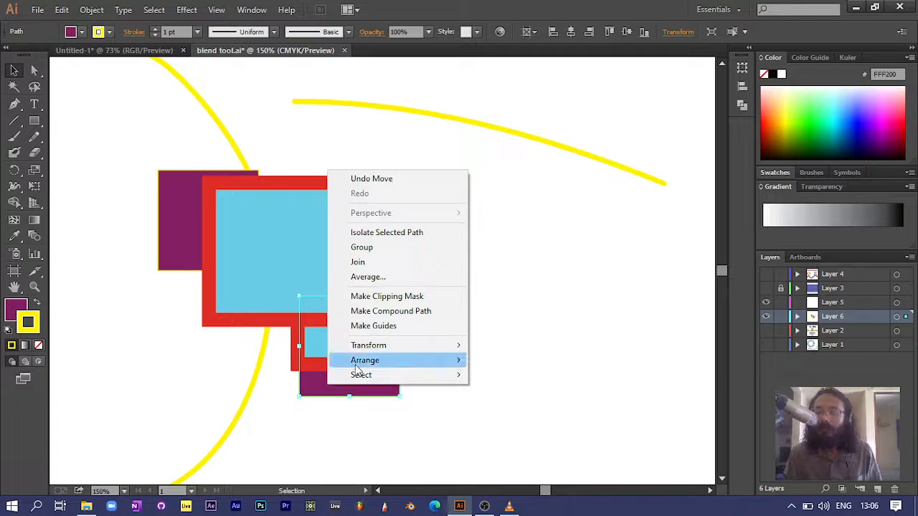
pyautogui.moveTo(365, 363)
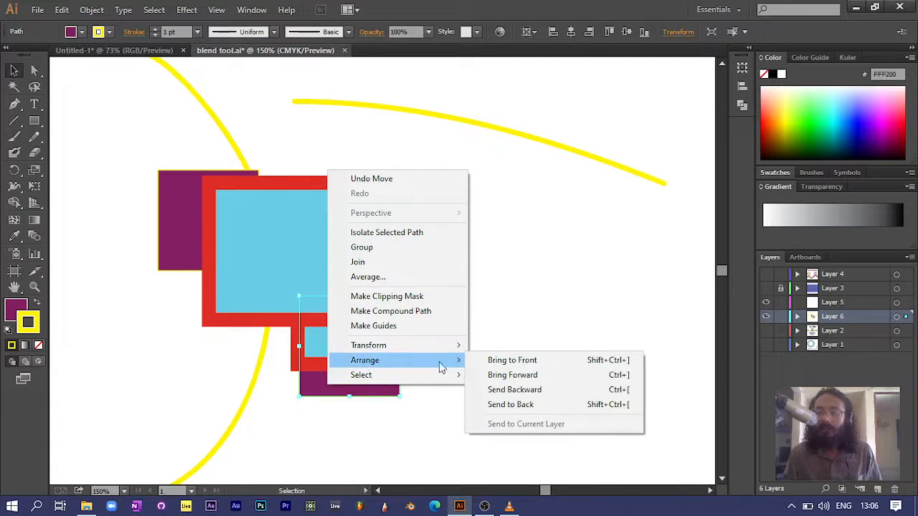
pyautogui.click(522, 374)
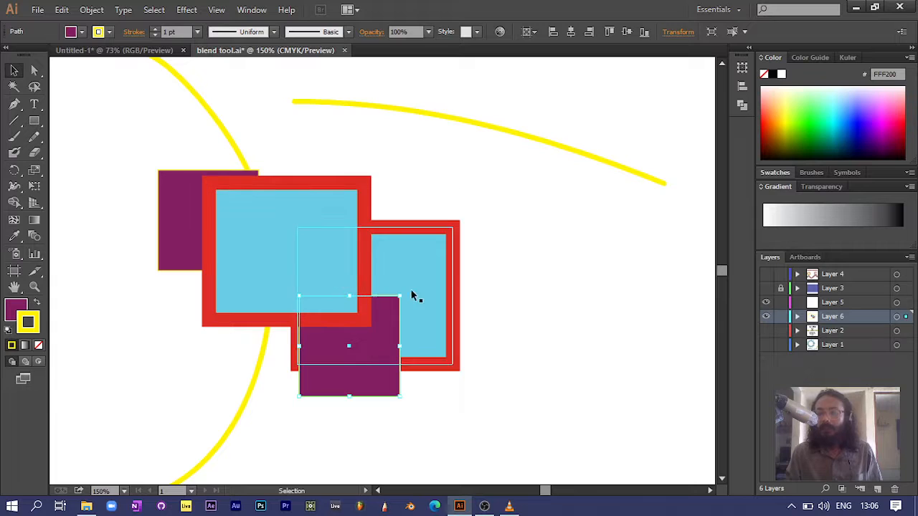
# - Bring the same purple square forward another level so it covers the corner of the front blue rectangle
pyautogui.hotkey('ctrl', ']')
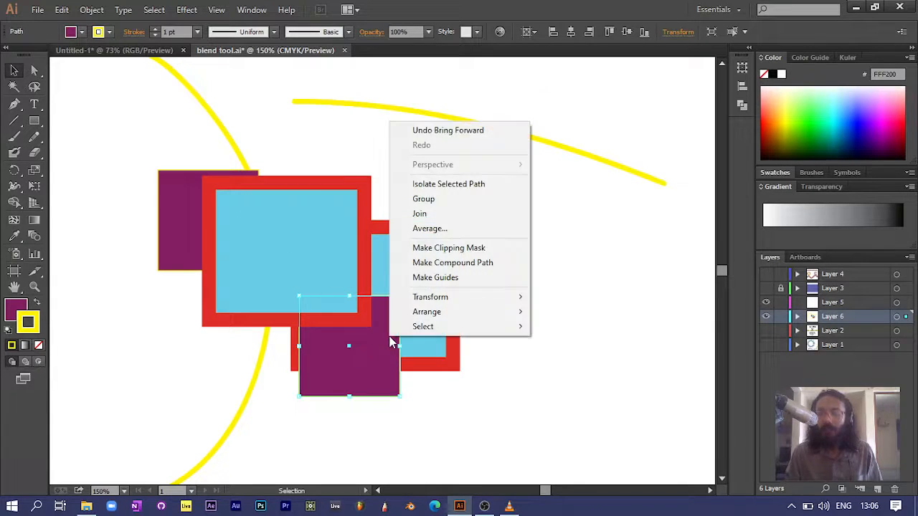
pyautogui.rightClick(387, 338)
pyautogui.moveTo(429, 317)
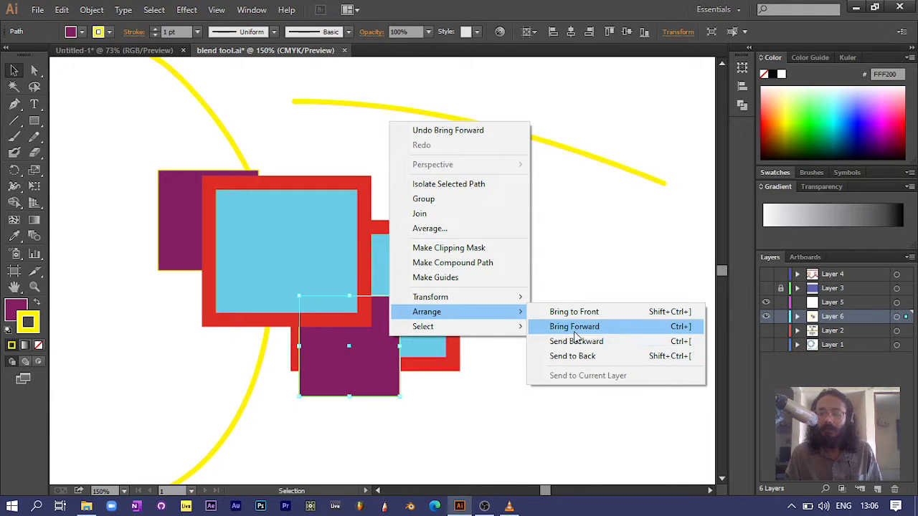
pyautogui.click(574, 329)
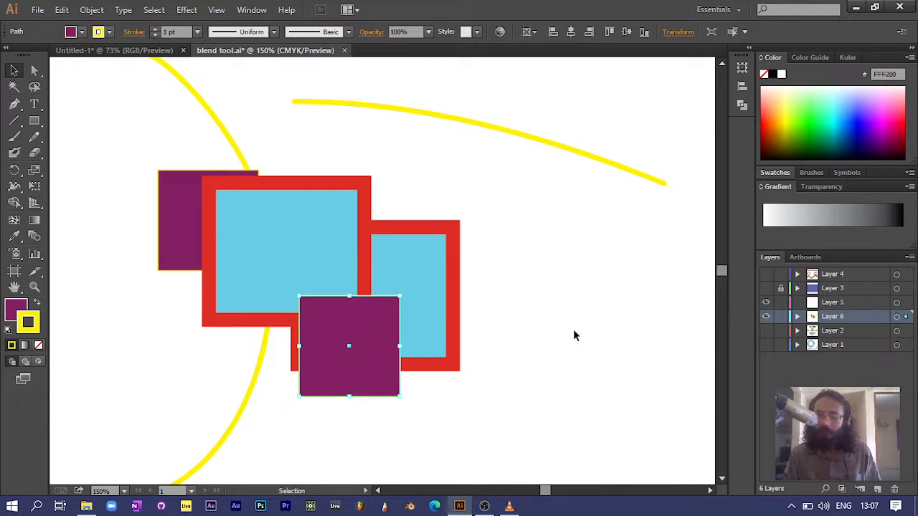
# - Move the rear purple square to the upper-right corner of the rear blue rectangle and change its fill to green
pyautogui.moveTo(179, 225); pyautogui.dragTo(444, 241)
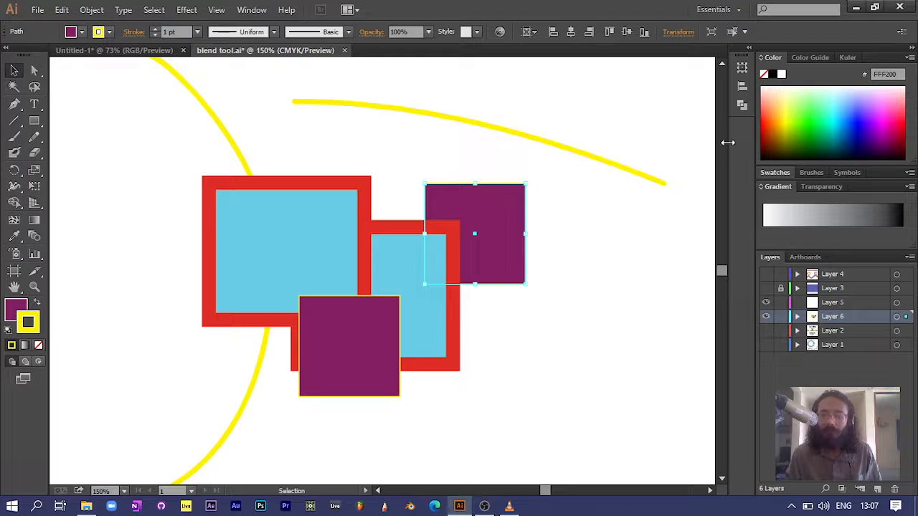
pyautogui.click(13, 307)
pyautogui.click(807, 125)
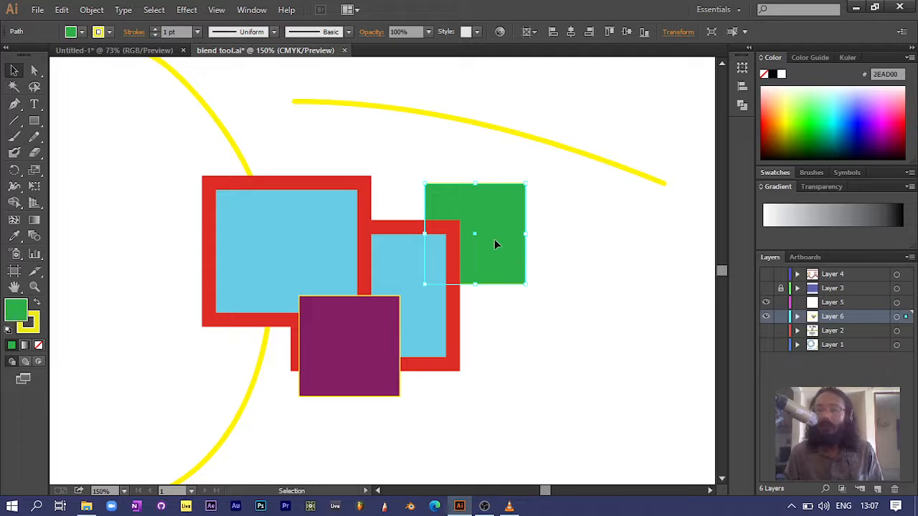
# - Move the green square further behind the rear blue rectangle's upper edge and bring it to the front
pyautogui.moveTo(494, 239); pyautogui.dragTo(451, 227)
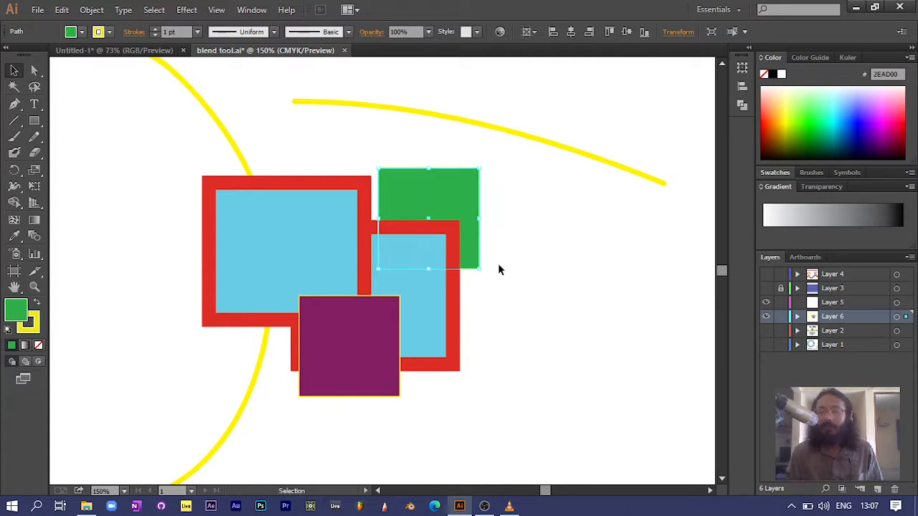
pyautogui.rightClick(464, 200)
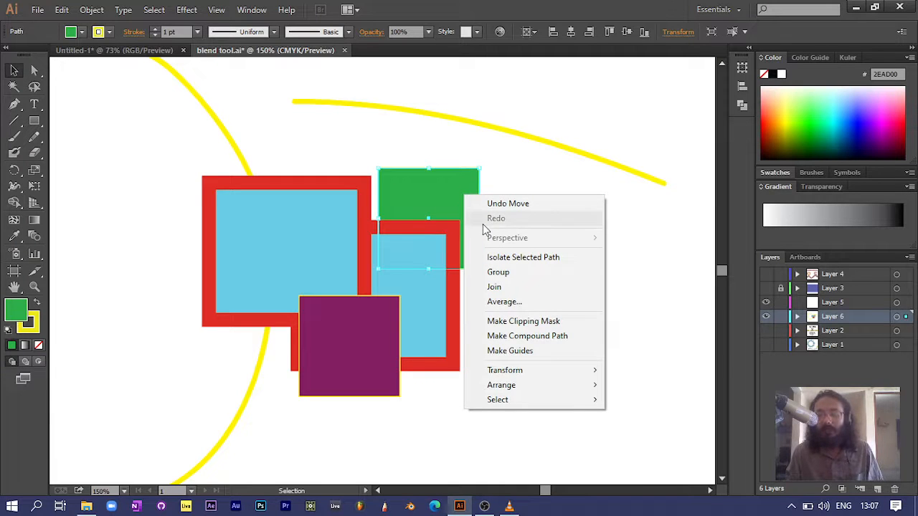
pyautogui.moveTo(503, 387)
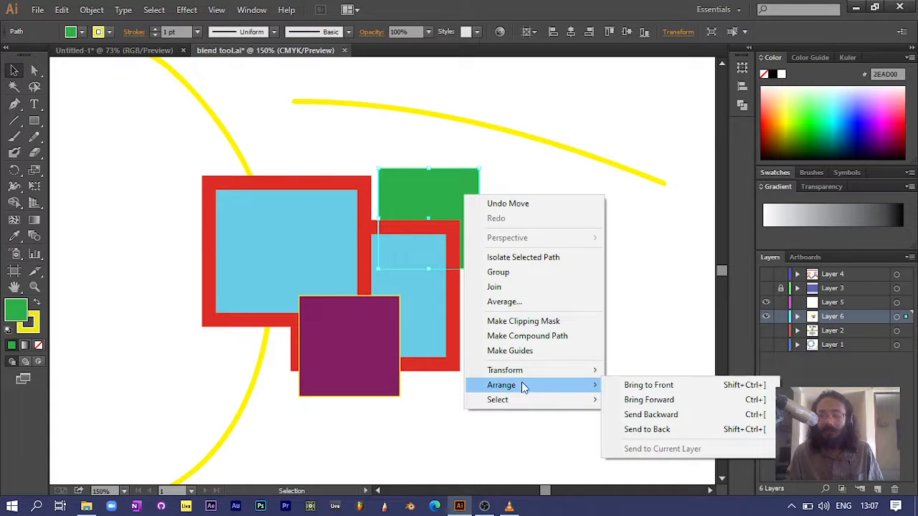
pyautogui.click(635, 388)
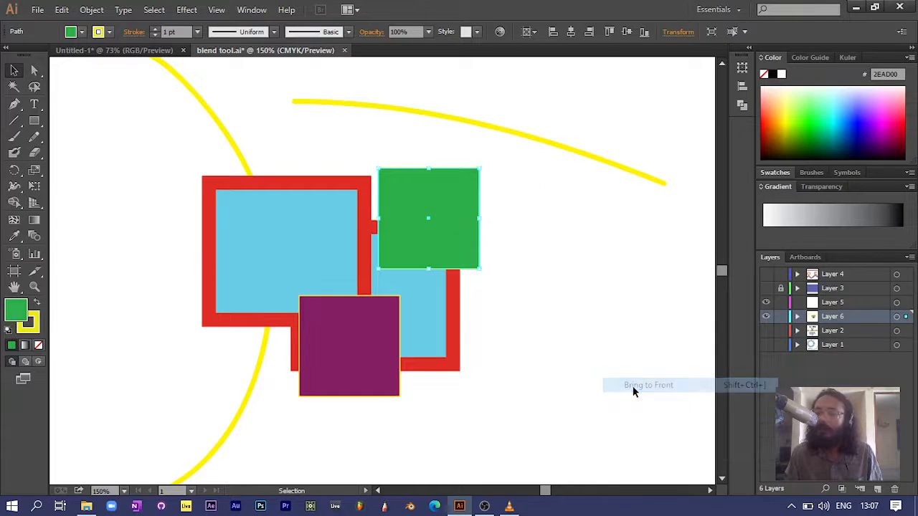
# - Move the green square over the front blue rectangle's upper-left part and bring that rectangle forward one level
pyautogui.moveTo(430, 230); pyautogui.dragTo(305, 214)
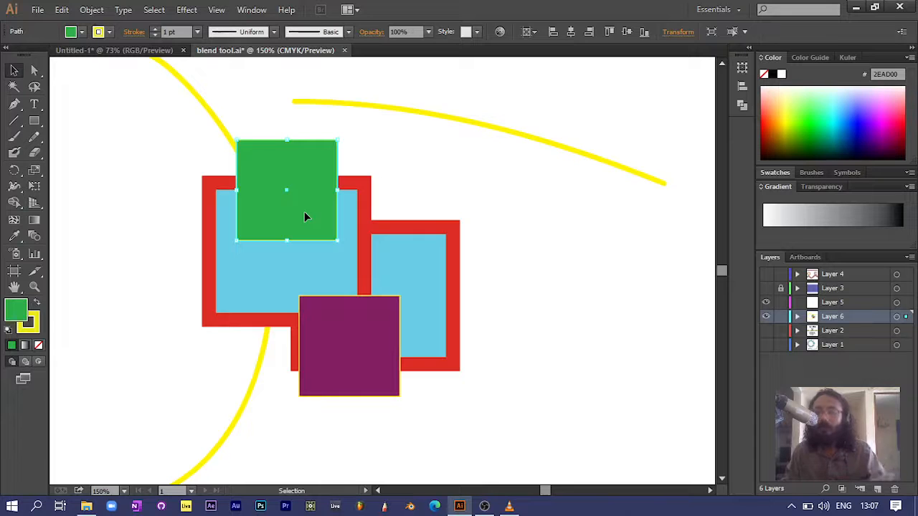
pyautogui.moveTo(304, 213); pyautogui.dragTo(280, 215)
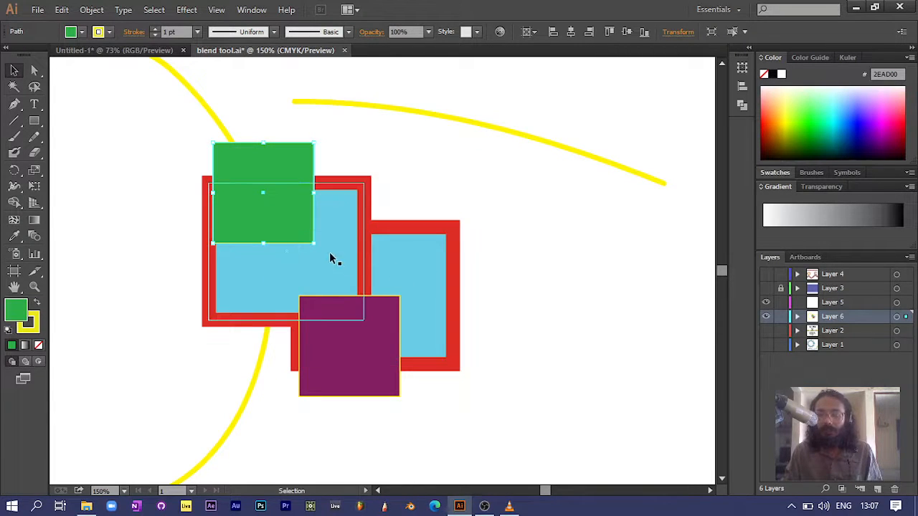
pyautogui.click(330, 253)
pyautogui.rightClick(331, 256)
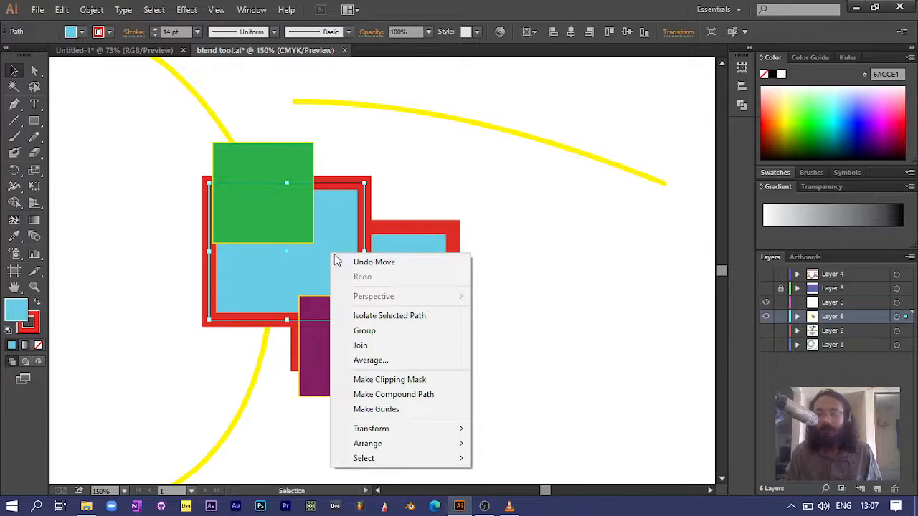
pyautogui.moveTo(403, 450)
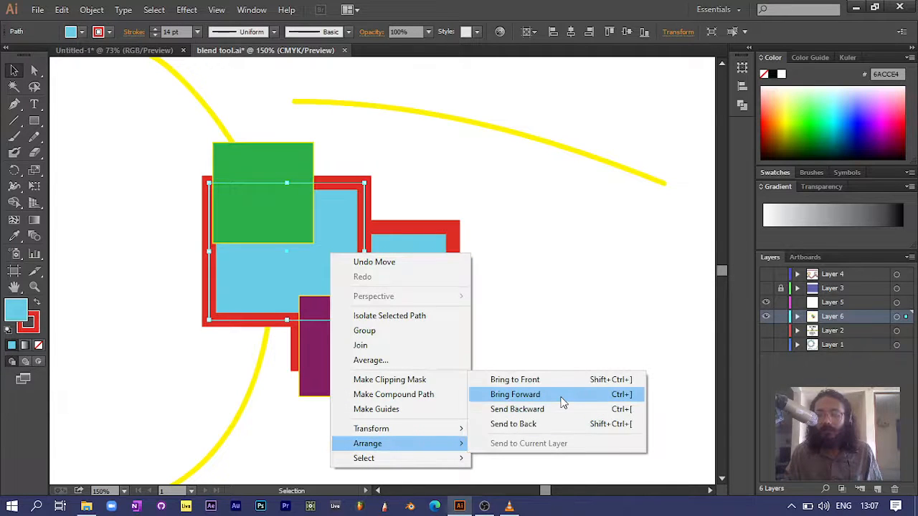
pyautogui.click(558, 400)
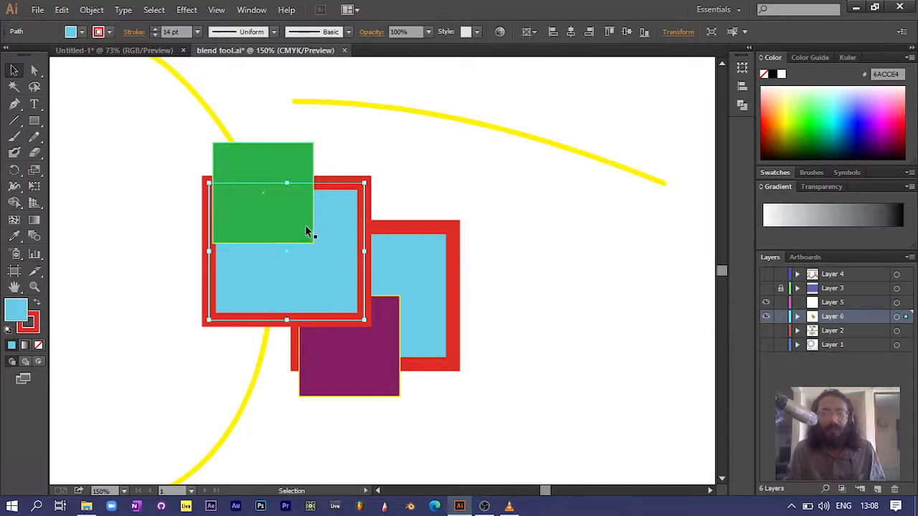
# - Move the green and purple squares clear of the blue rectangles and group all the squares, rectangles and yellow strokes
pyautogui.moveTo(309, 232); pyautogui.dragTo(163, 203)
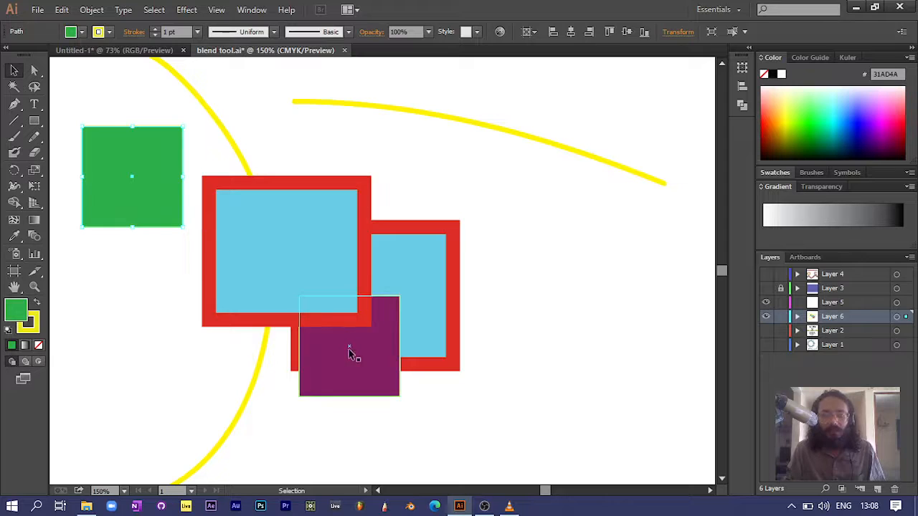
pyautogui.moveTo(352, 353); pyautogui.dragTo(215, 420)
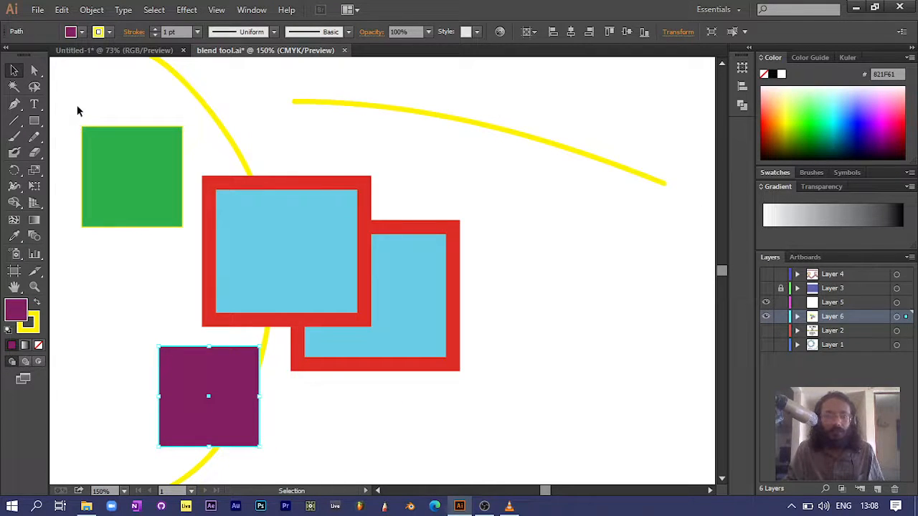
pyautogui.moveTo(77, 106); pyautogui.dragTo(496, 458)
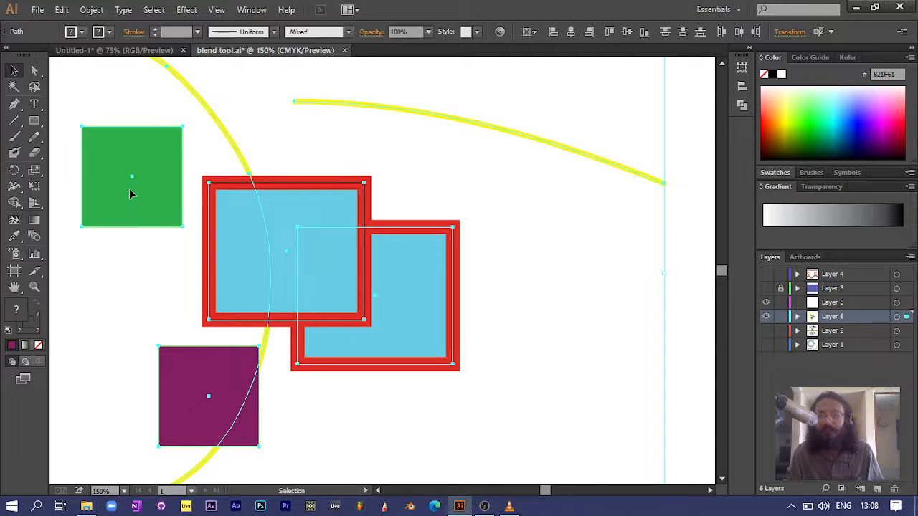
pyautogui.scroll(1, 232, 166)
pyautogui.scroll(-1, 232, 166)
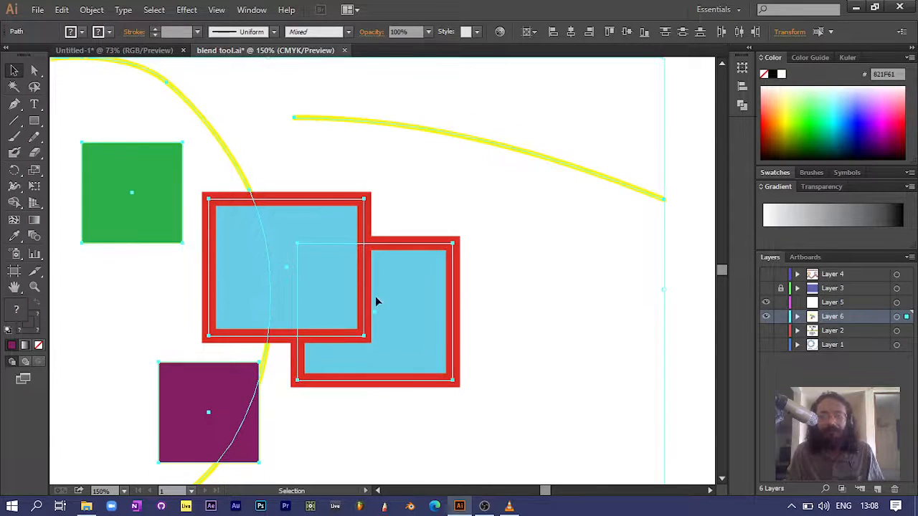
pyautogui.rightClick(342, 275)
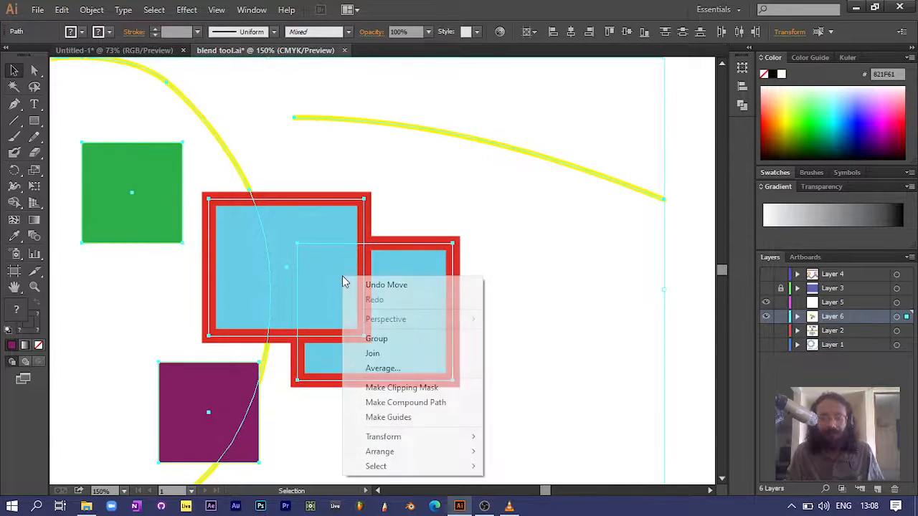
pyautogui.click(416, 346)
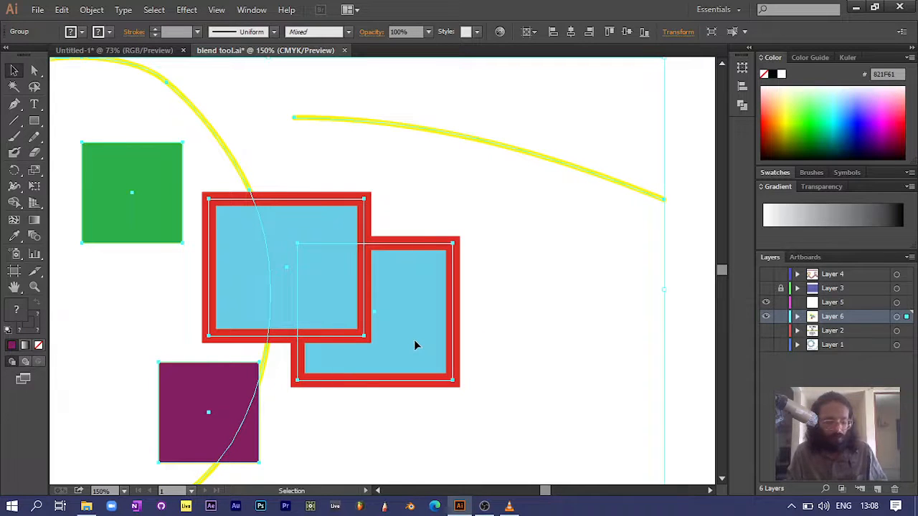
# - Deselect the group, reselect it by its upper yellow stroke, and move it so the loop stroke lies inside the artboard
pyautogui.scroll(-2, 414, 345)
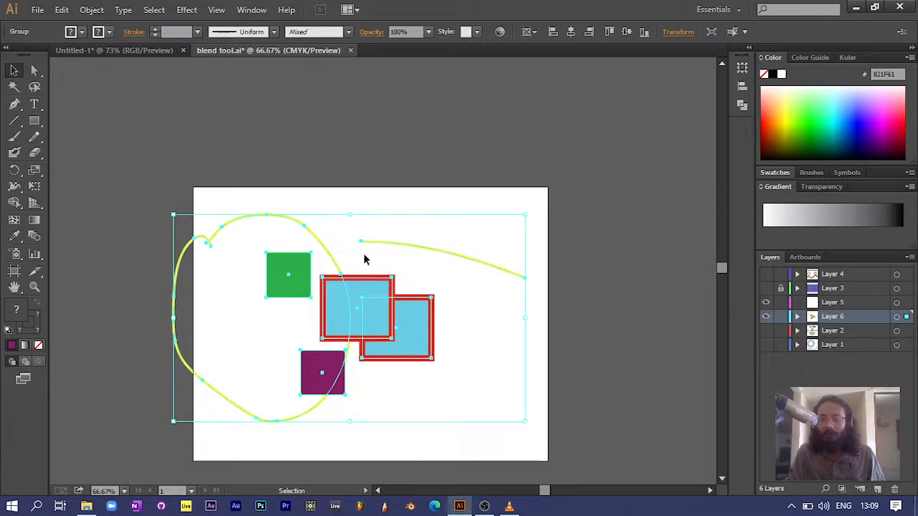
pyautogui.rightClick(369, 294)
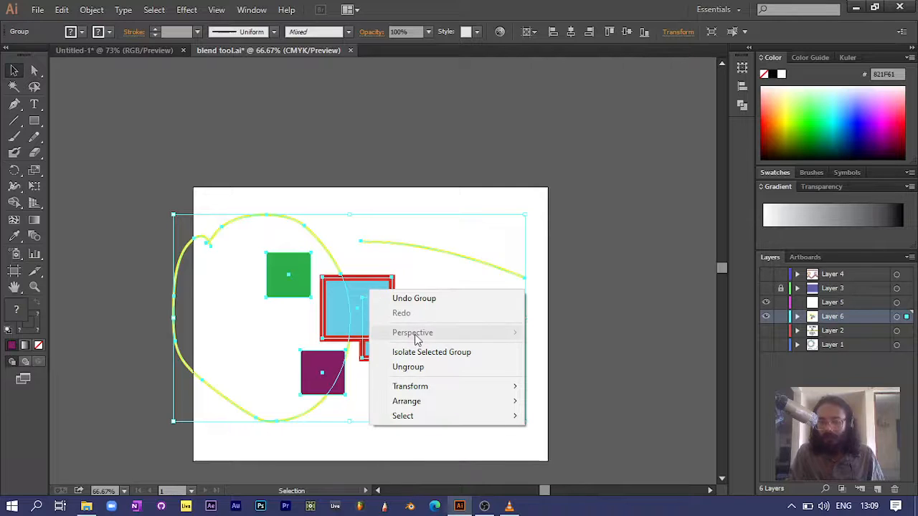
pyautogui.click(423, 271)
pyautogui.click(430, 262)
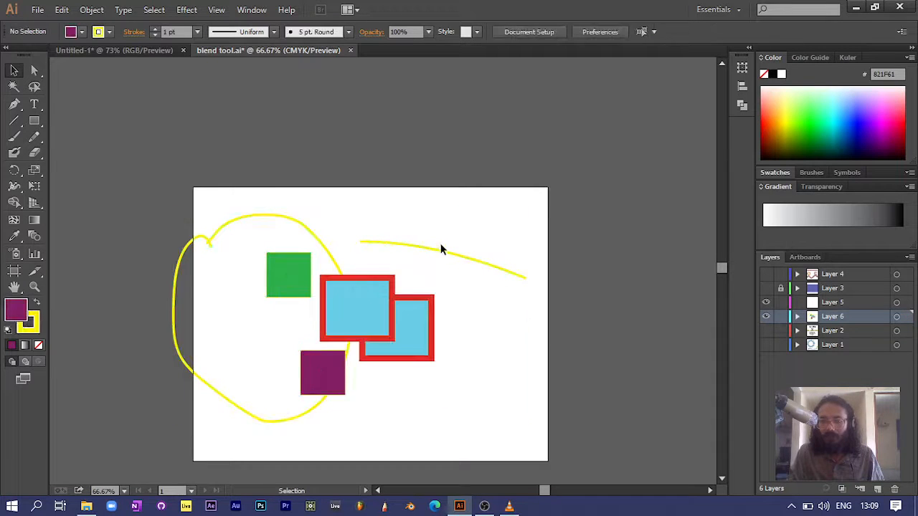
pyautogui.click(388, 242)
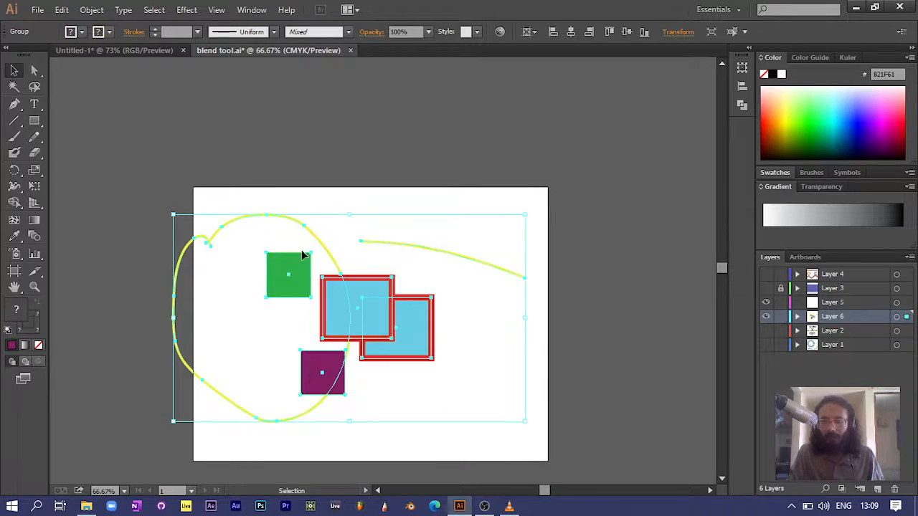
pyautogui.moveTo(386, 321); pyautogui.dragTo(395, 211)
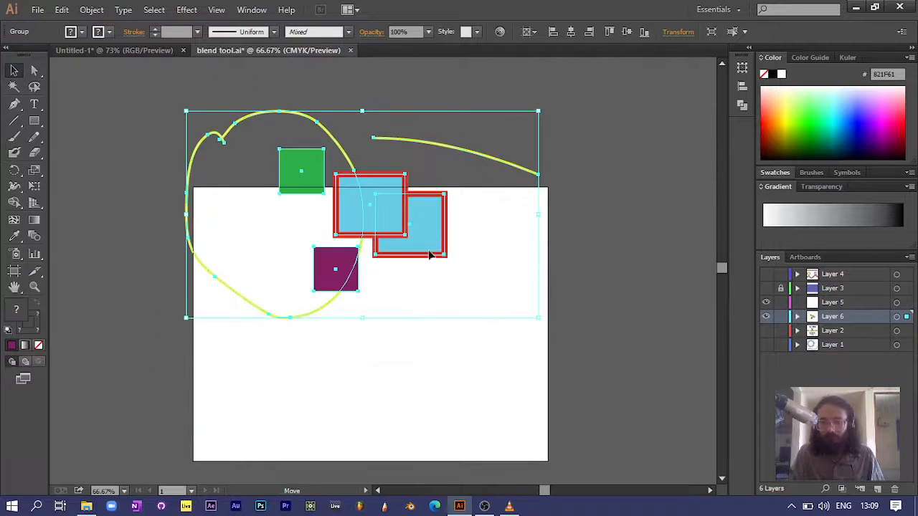
pyautogui.moveTo(430, 254); pyautogui.dragTo(439, 353)
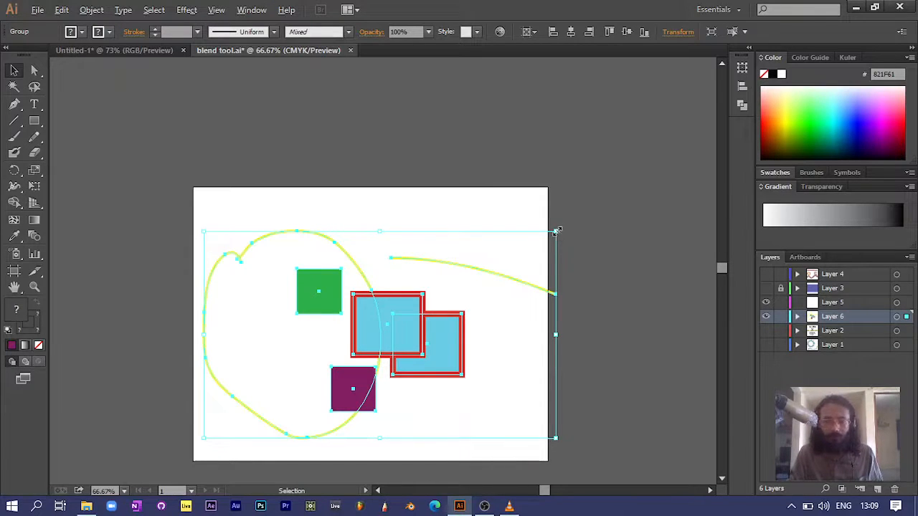
# - Scale the group down proportionally to slightly over half its size and move it to the artboard's upper-left area
pyautogui.moveTo(557, 231); pyautogui.dragTo(479, 278)
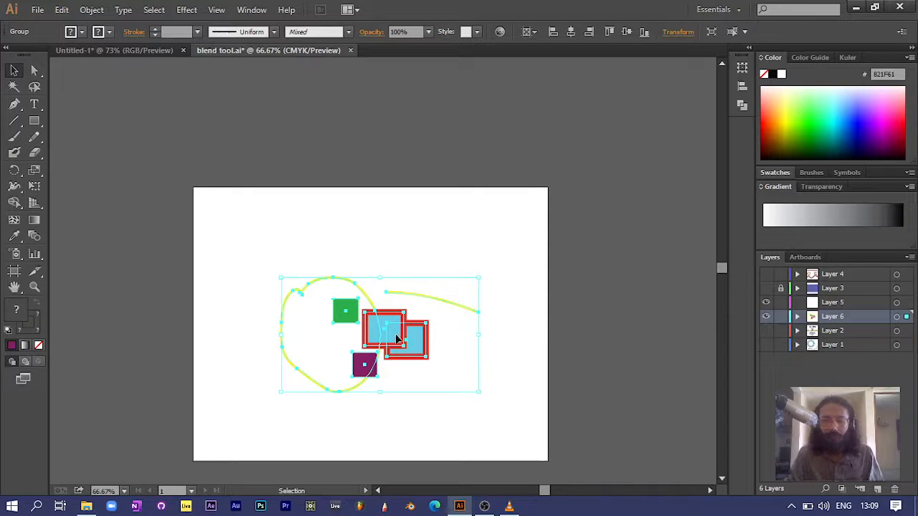
pyautogui.moveTo(398, 334); pyautogui.dragTo(337, 281)
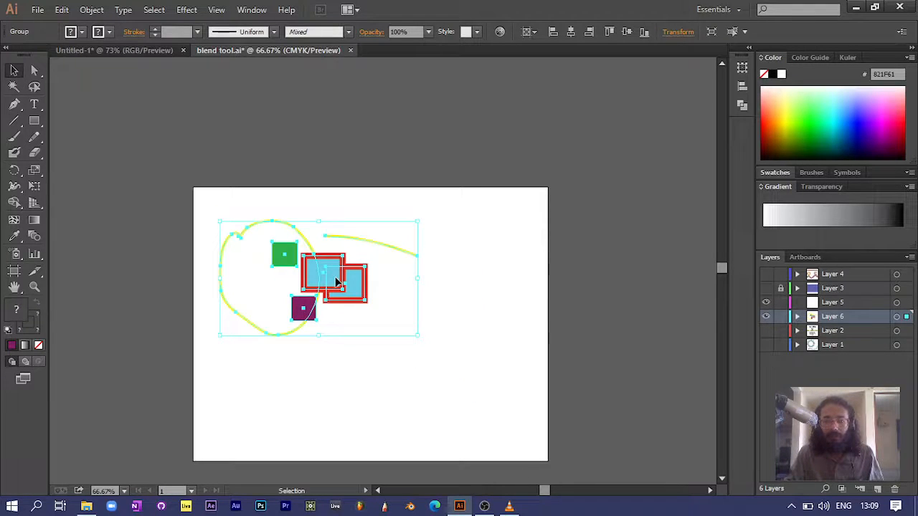
# - Isolate the group and move its green square against the front blue rectangle's left edge
pyautogui.doubleClick(359, 292)
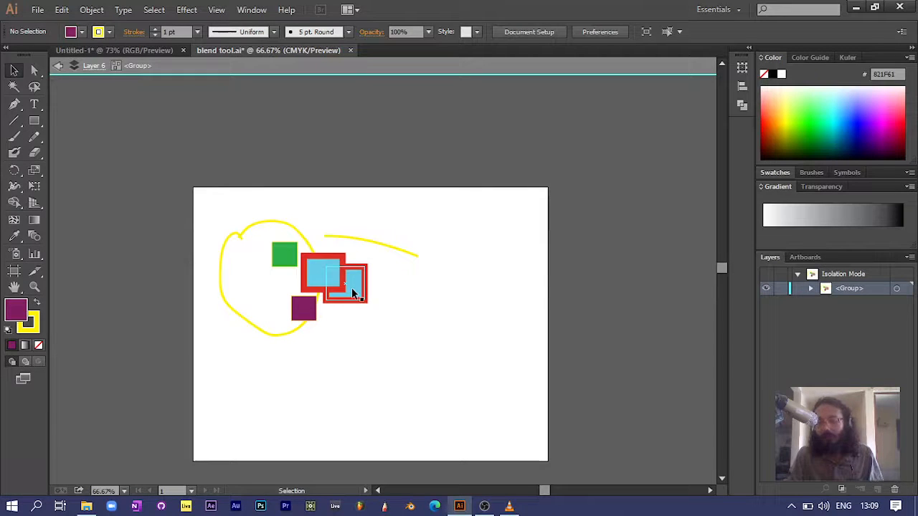
pyautogui.moveTo(293, 251)
pyautogui.mouseDown()
pyautogui.moveTo(314, 258)
pyautogui.moveTo(288, 263)
pyautogui.mouseUp()
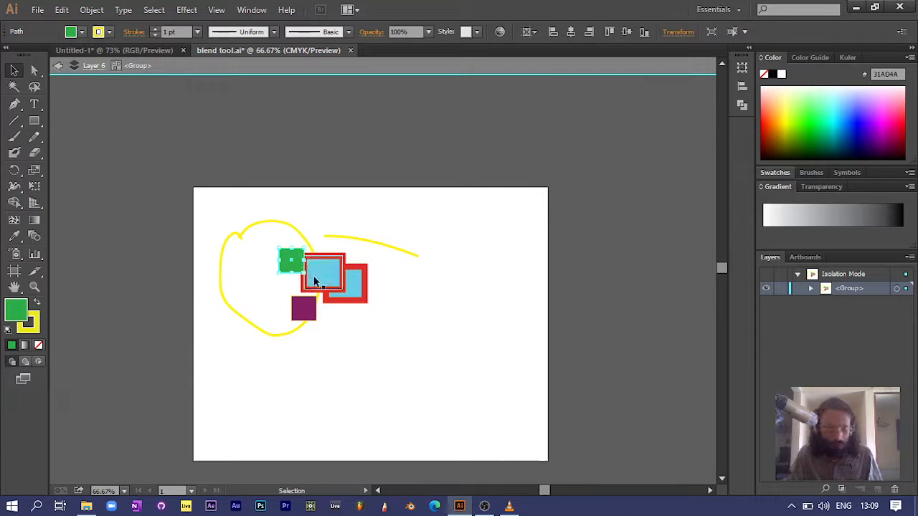
# - Isolate the front blue rectangle, shrink it from its upper-left corner into a small flat rectangle, and exit isolation mode
pyautogui.scroll(2, 315, 279)
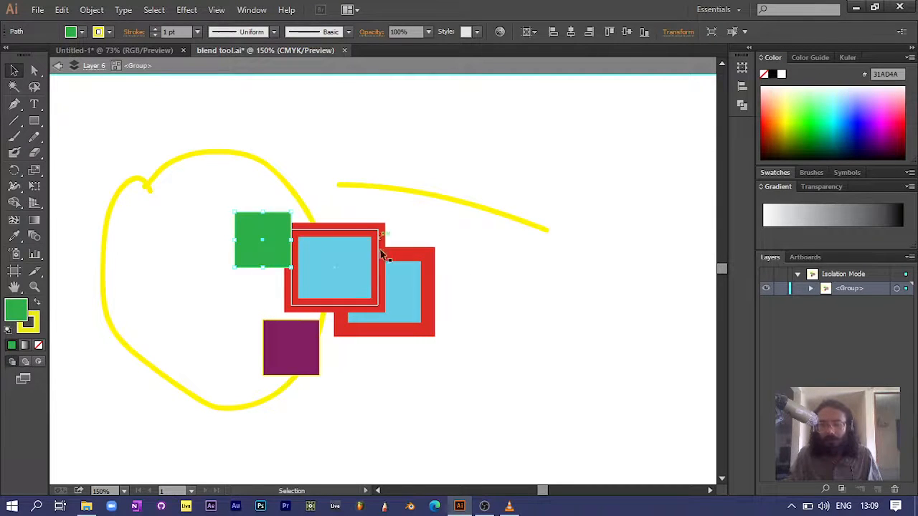
pyautogui.click(360, 288)
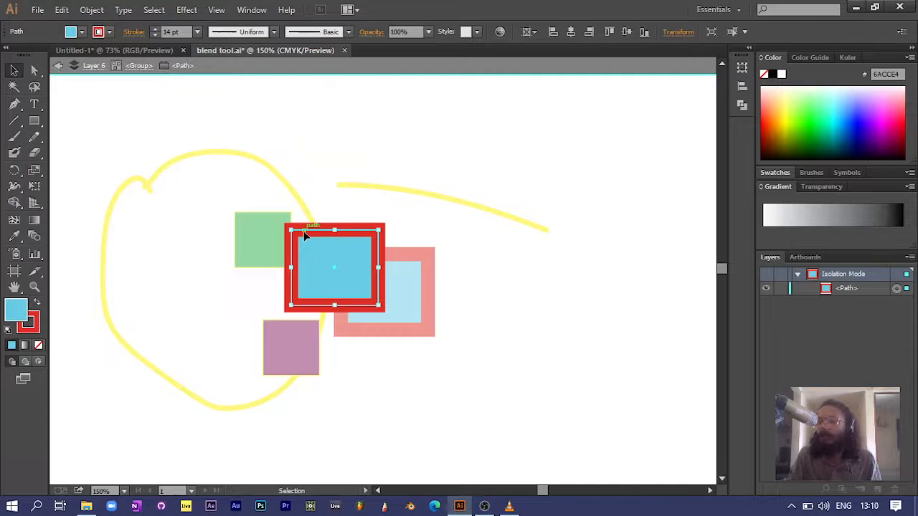
pyautogui.moveTo(290, 230); pyautogui.dragTo(320, 278)
pyautogui.hotkey('ctrl', 'shift', 'a')
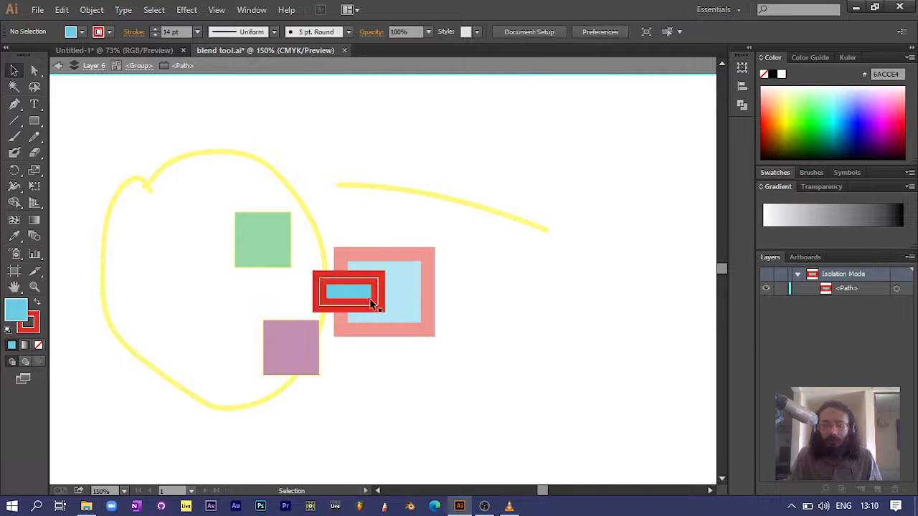
pyautogui.doubleClick(558, 335)
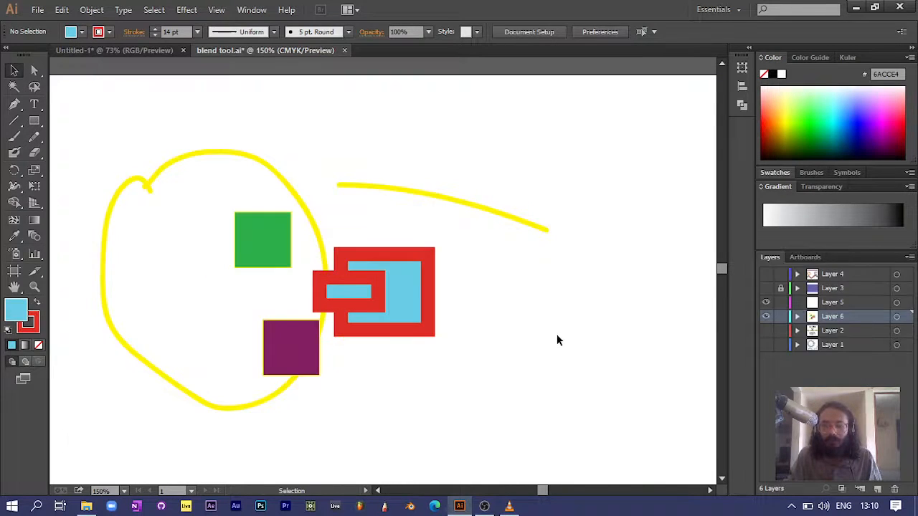
# - Move the whole group slightly down and left, deselect it, and select it again by its loop stroke
pyautogui.moveTo(297, 354); pyautogui.dragTo(291, 374)
pyautogui.click(371, 394)
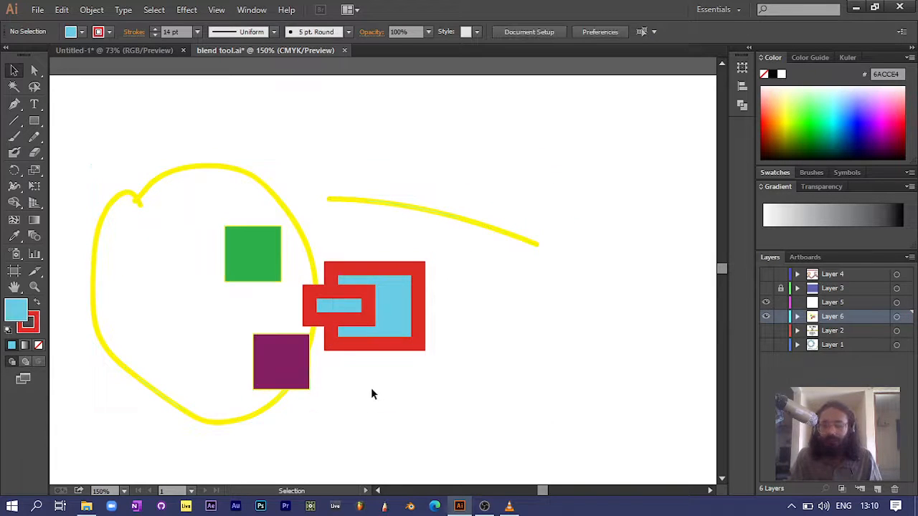
pyautogui.rightClick(287, 361)
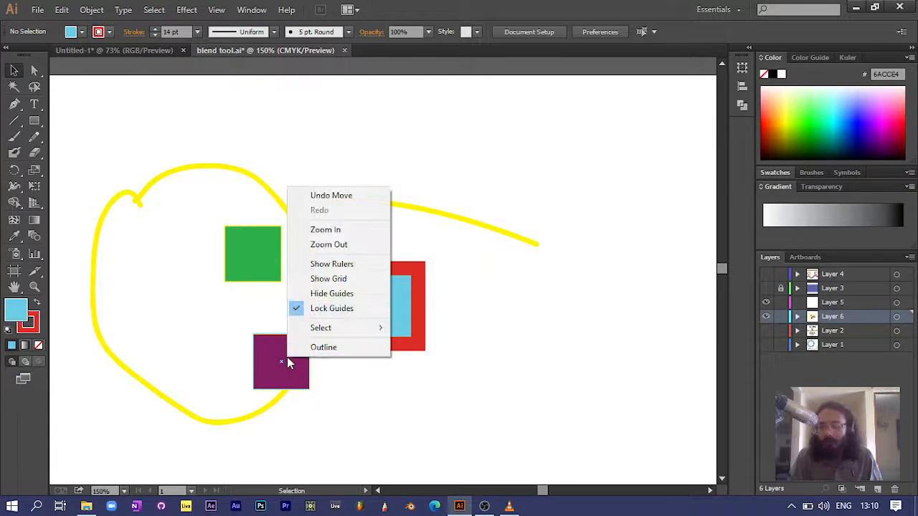
pyautogui.click(387, 407)
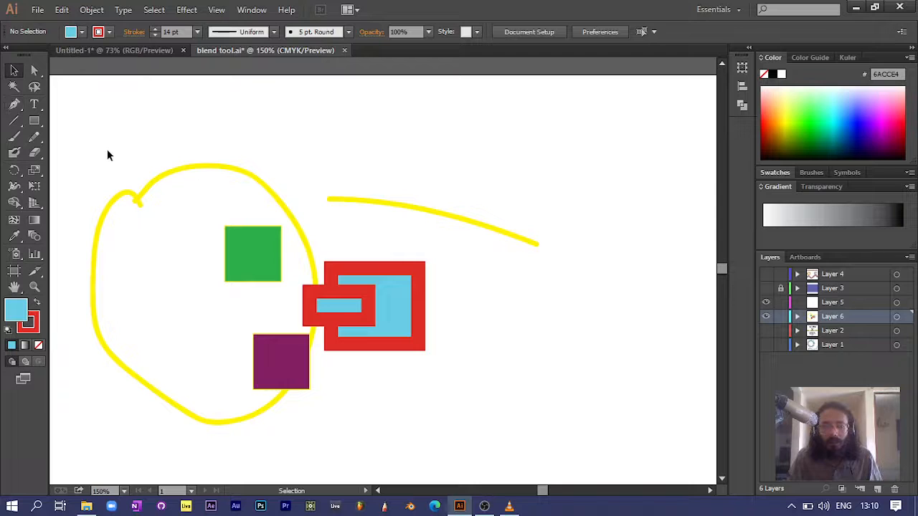
pyautogui.click(148, 182)
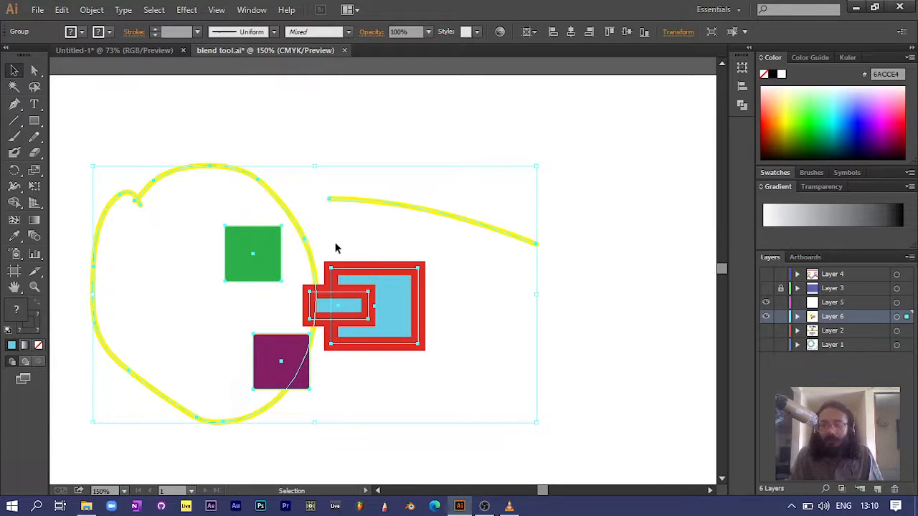
# - Ungroup the selected group of strokes, squares and rectangles, and clear the selection
pyautogui.rightClick(294, 224)
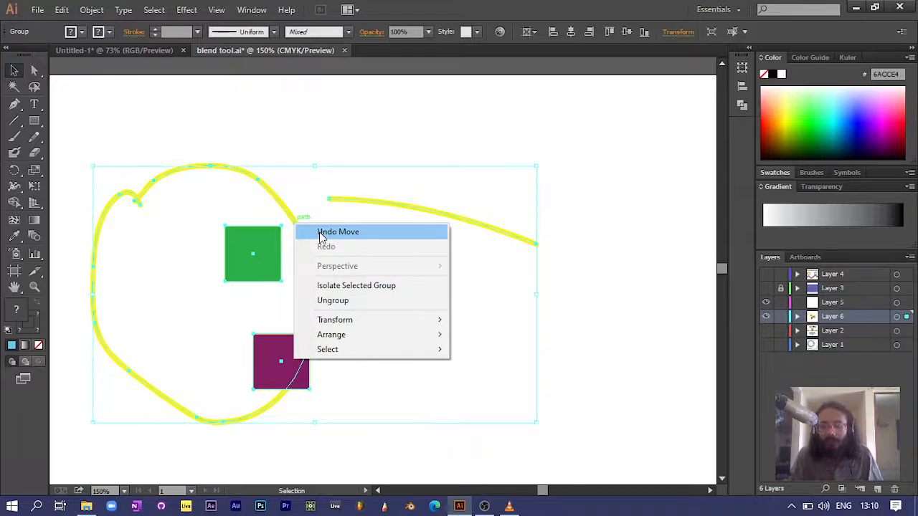
pyautogui.click(340, 301)
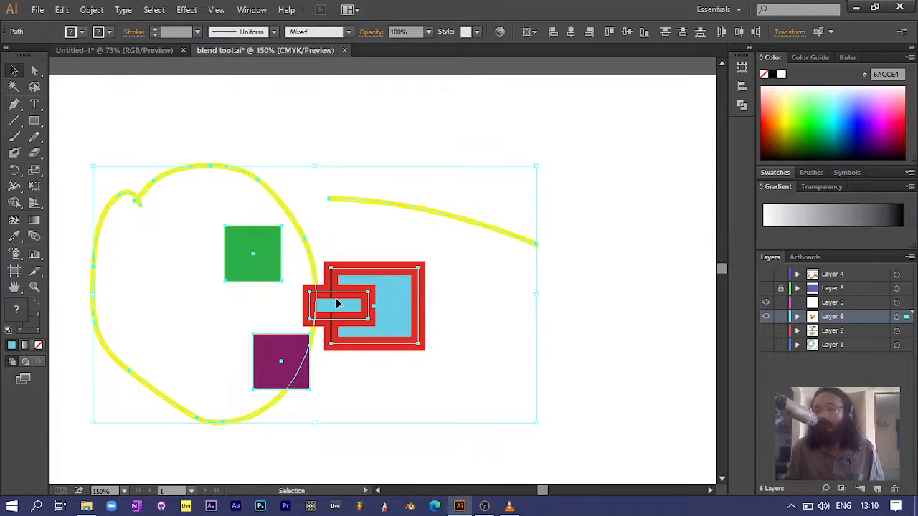
pyautogui.click(380, 372)
# - Move the large blue rectangle right, the loop up, the green square down-left, the purple square and small rectangle down, and the open stroke up-right
pyautogui.moveTo(368, 344); pyautogui.dragTo(448, 347)
pyautogui.moveTo(307, 246); pyautogui.dragTo(317, 198)
pyautogui.moveTo(253, 269); pyautogui.dragTo(192, 287)
pyautogui.moveTo(286, 368); pyautogui.dragTo(339, 459)
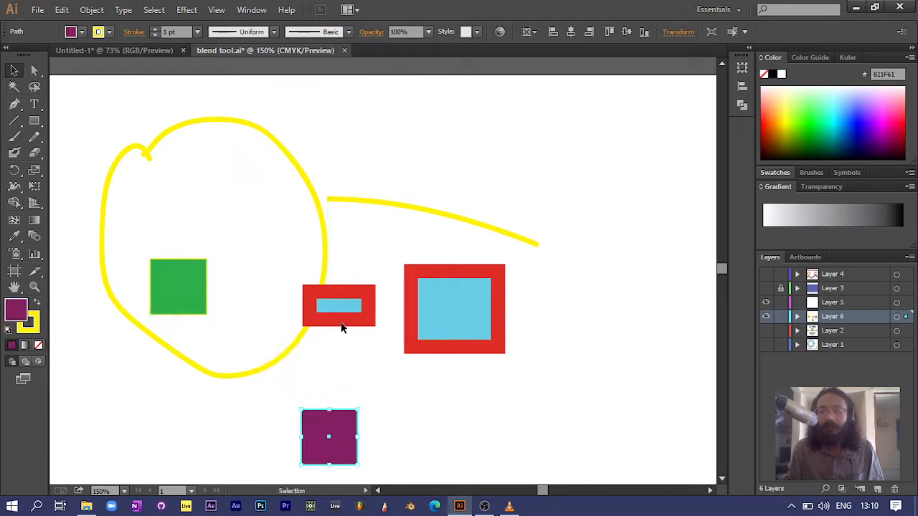
pyautogui.moveTo(349, 322); pyautogui.dragTo(360, 363)
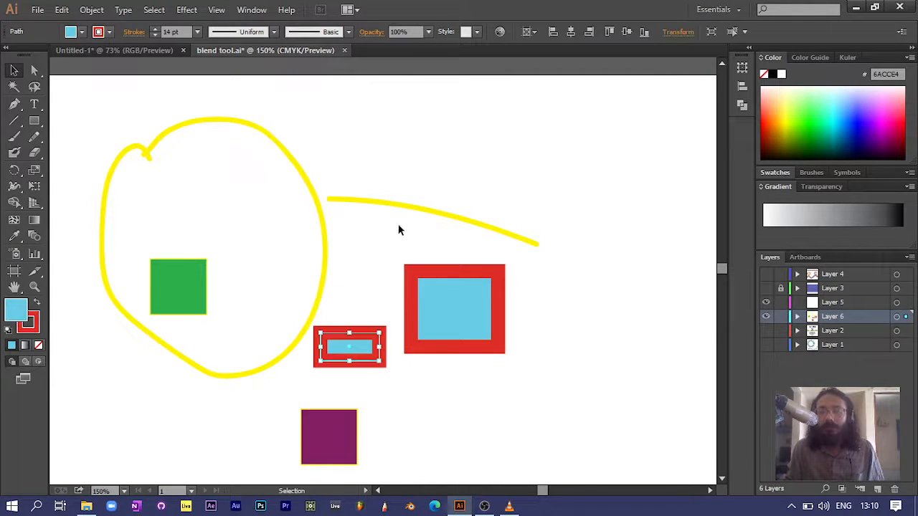
pyautogui.moveTo(404, 206); pyautogui.dragTo(466, 176)
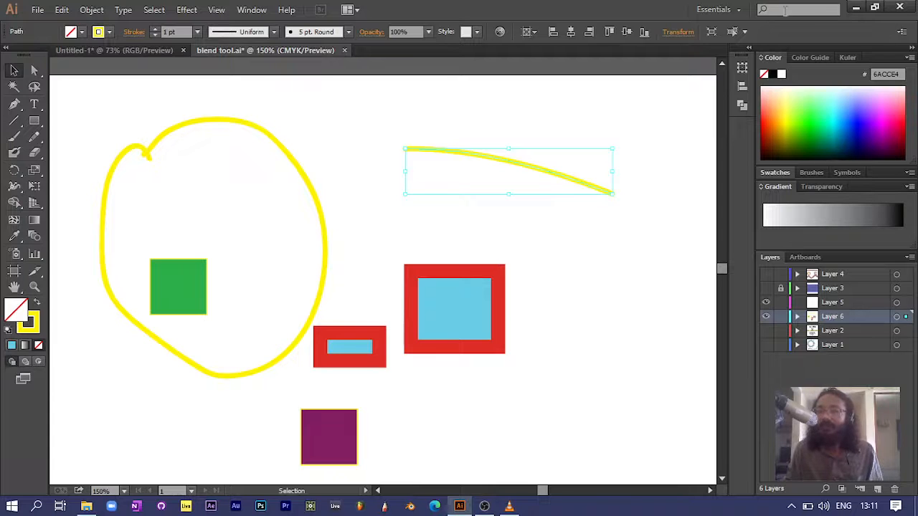
pyautogui.click(485, 508)
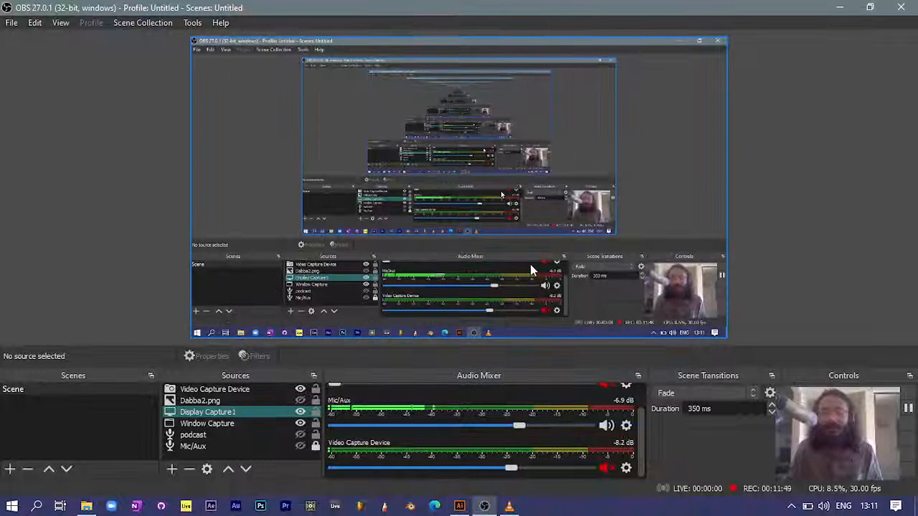